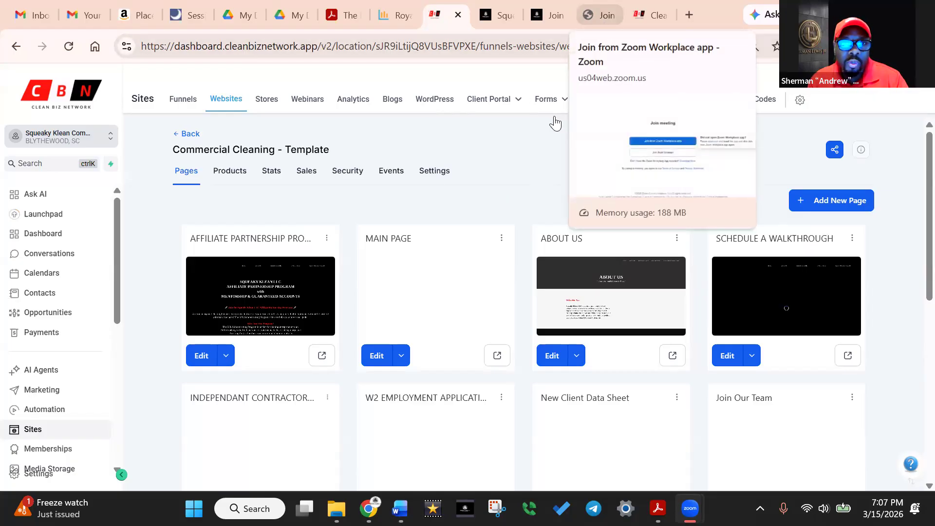
Review the Independent Subcontractor Application form on the live Join Our Team page, from personal information through skills and qualifications
{"action": "mouse_move", "coordinate": [541, 104]}
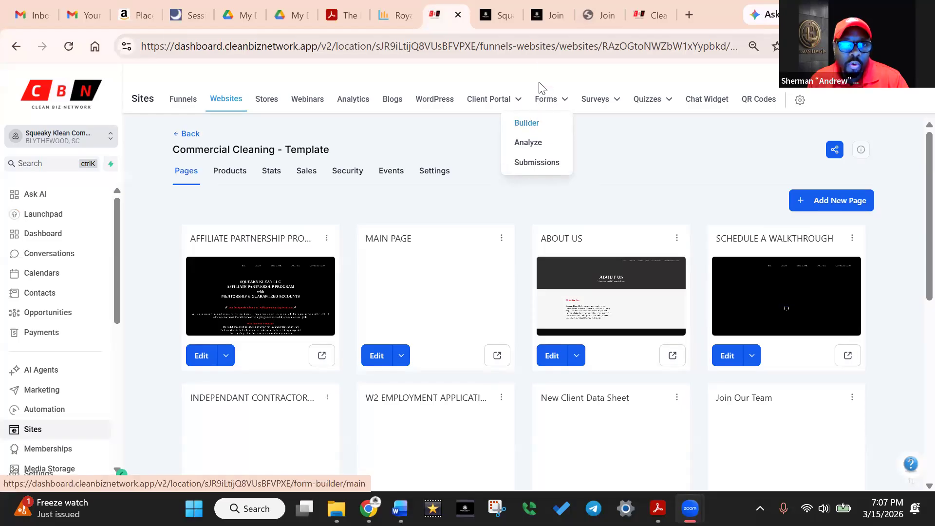
{"action": "left_click", "coordinate": [543, 15]}
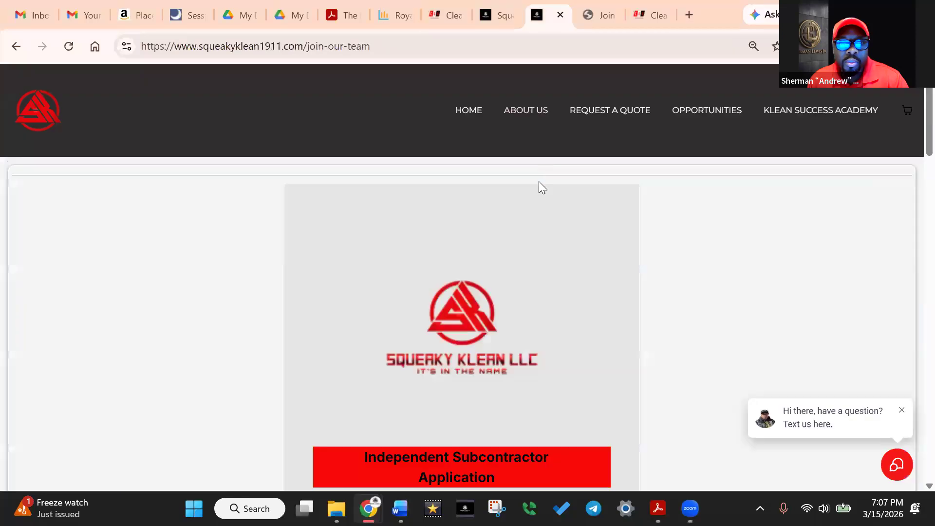
{"action": "scroll", "coordinate": [490, 365], "scroll_direction": "down", "scroll_amount": 3}
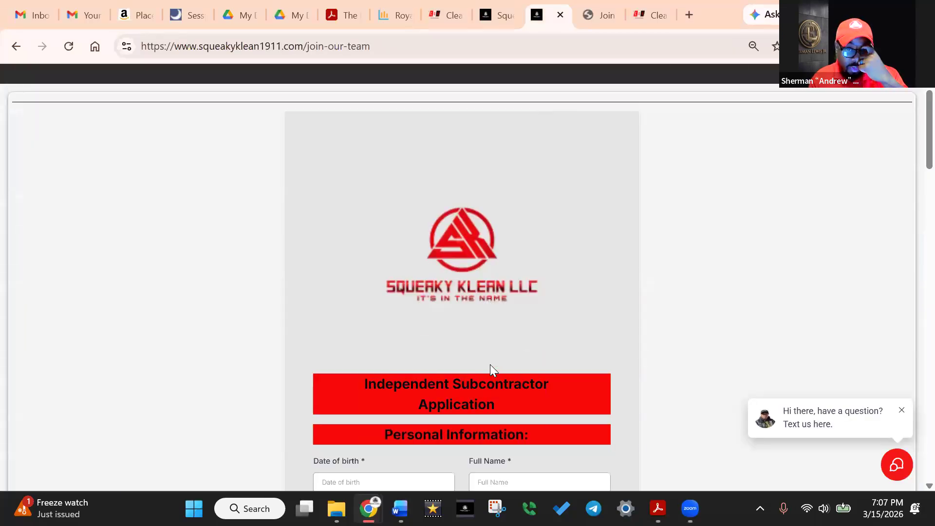
{"action": "scroll", "coordinate": [491, 365], "scroll_direction": "down", "scroll_amount": 2}
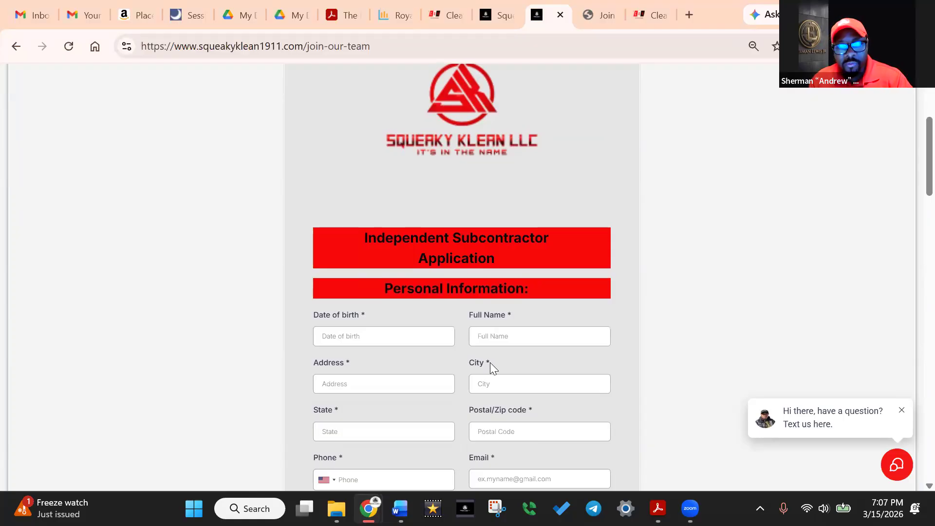
{"action": "scroll", "coordinate": [490, 362], "scroll_direction": "down", "scroll_amount": 10}
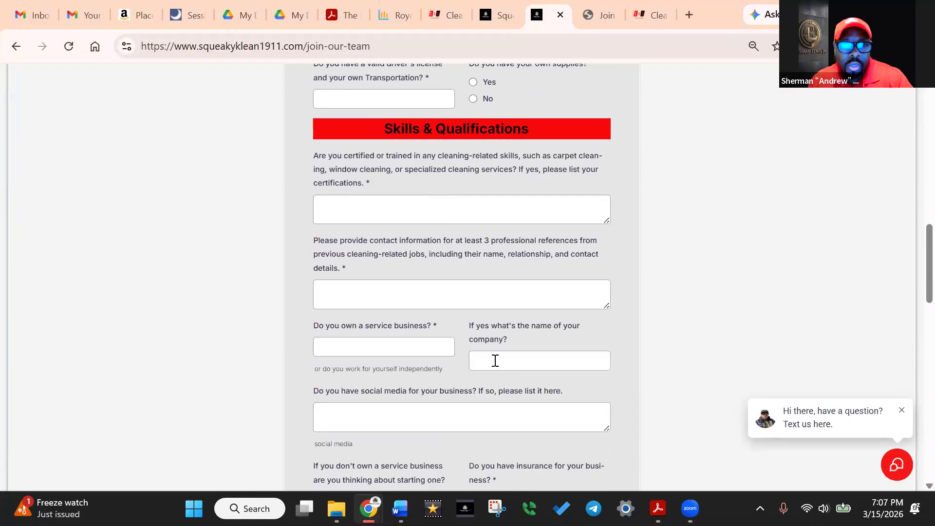
{"action": "scroll", "coordinate": [494, 358], "scroll_direction": "down", "scroll_amount": 3}
{"action": "scroll", "coordinate": [494, 358], "scroll_direction": "up", "scroll_amount": 12}
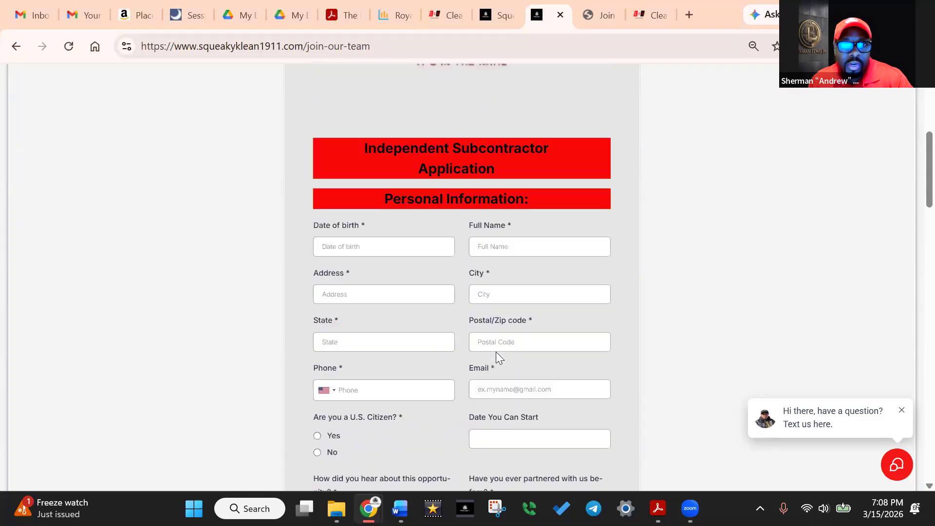
{"action": "scroll", "coordinate": [496, 352], "scroll_direction": "up", "scroll_amount": 5}
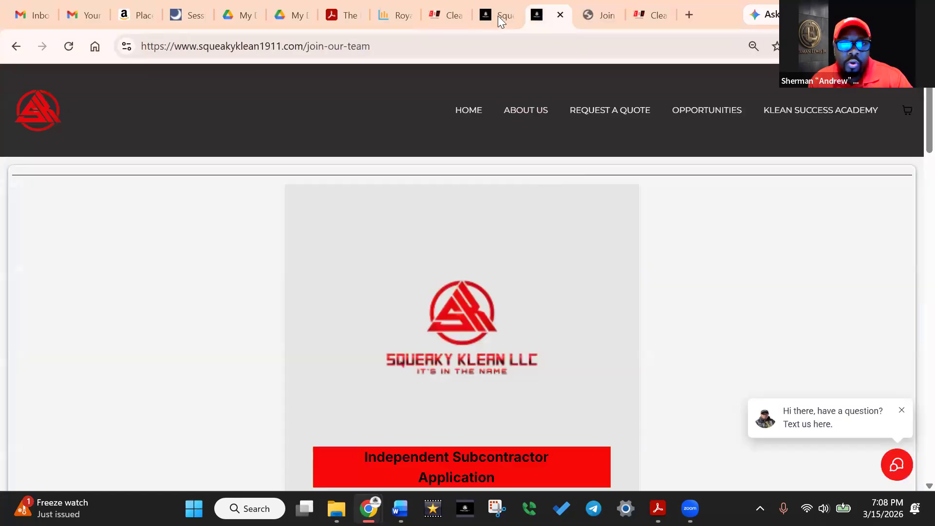
Open the Commercial Cleaning template's test page in the page builder and delete the section containing the Get Started button
{"action": "left_click", "coordinate": [440, 16]}
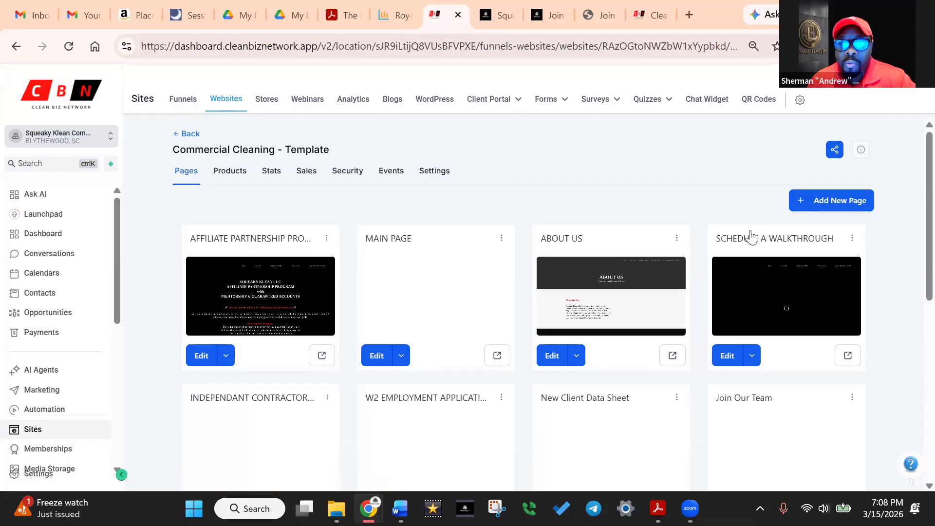
{"action": "scroll", "coordinate": [750, 236], "scroll_direction": "down", "scroll_amount": 8}
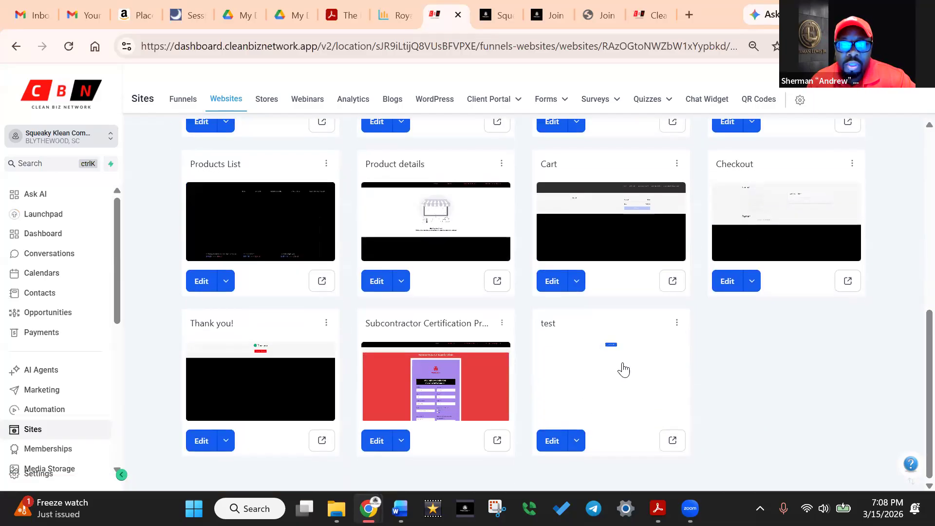
{"action": "left_click", "coordinate": [615, 392]}
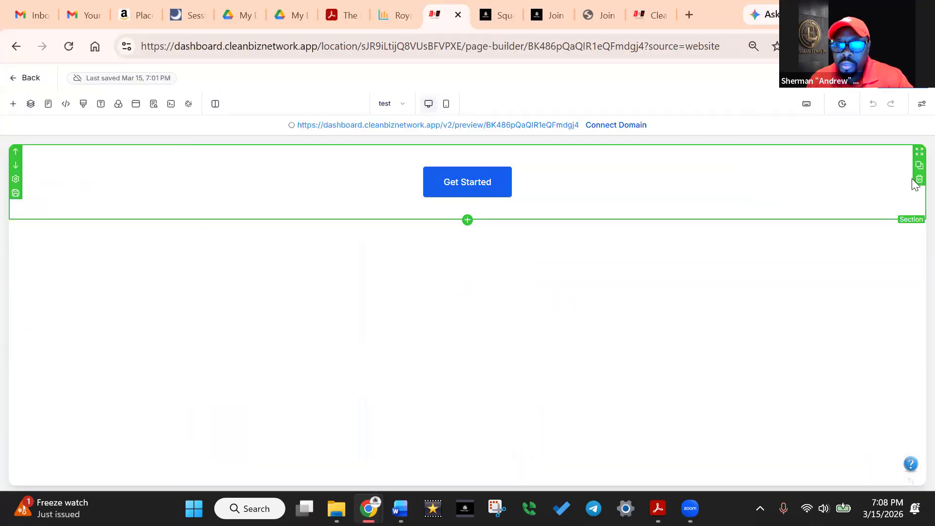
{"action": "left_click", "coordinate": [919, 179]}
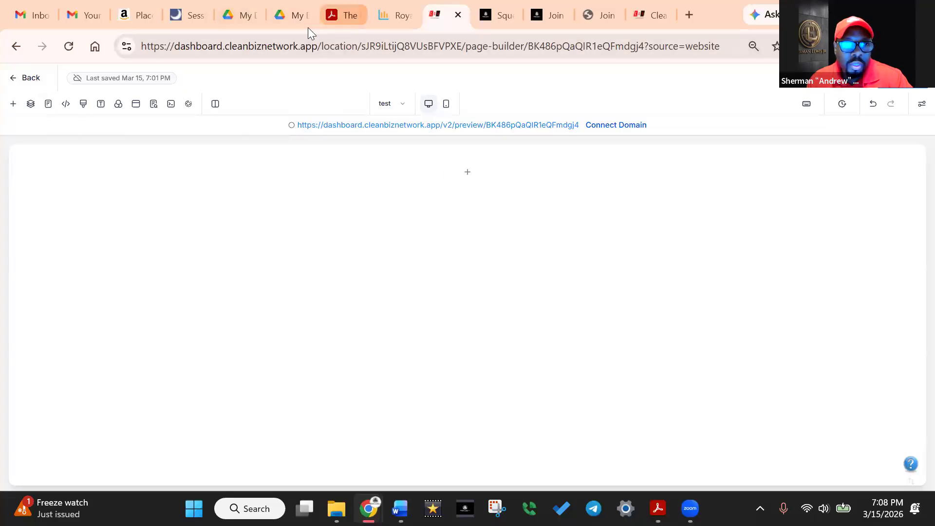
Add the solid blue square-cornered preset button to the empty test page
{"action": "left_click", "coordinate": [14, 107]}
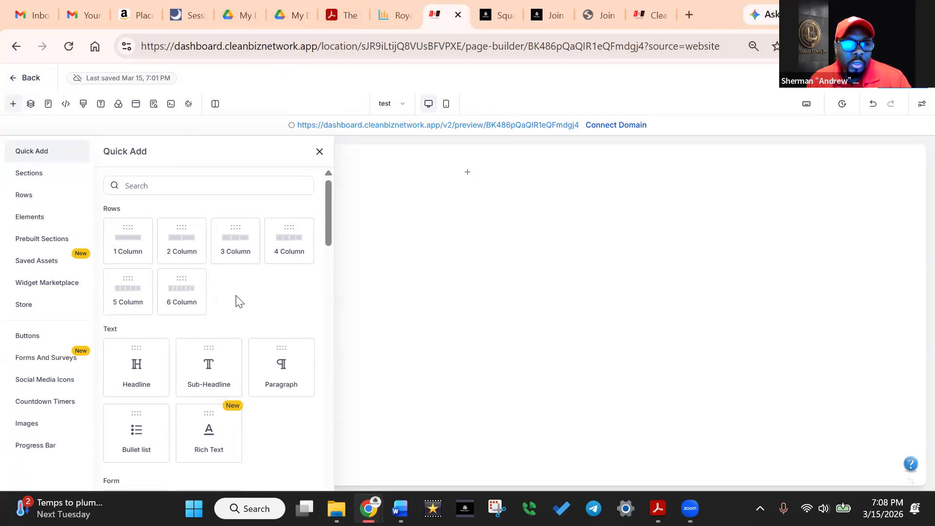
{"action": "scroll", "coordinate": [239, 301], "scroll_direction": "down", "scroll_amount": 2}
{"action": "scroll", "coordinate": [233, 293], "scroll_direction": "down", "scroll_amount": 2}
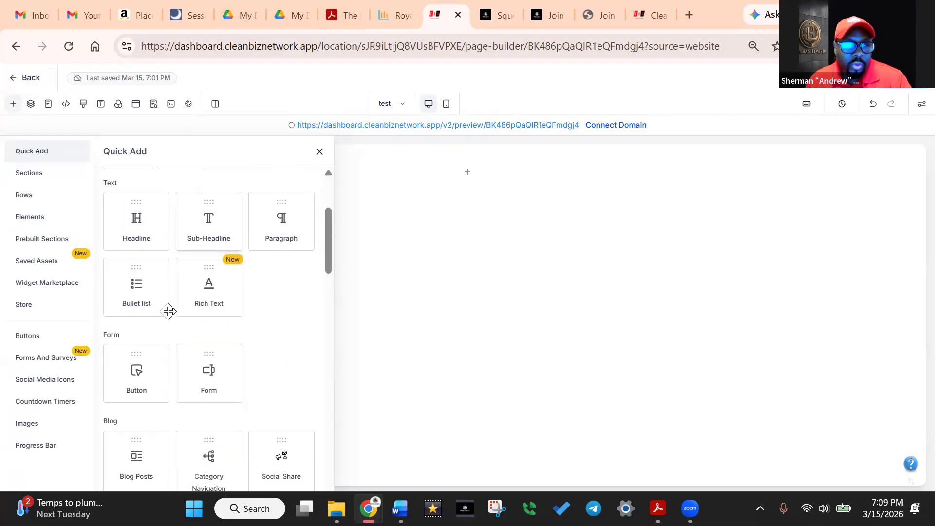
{"action": "left_click", "coordinate": [40, 337]}
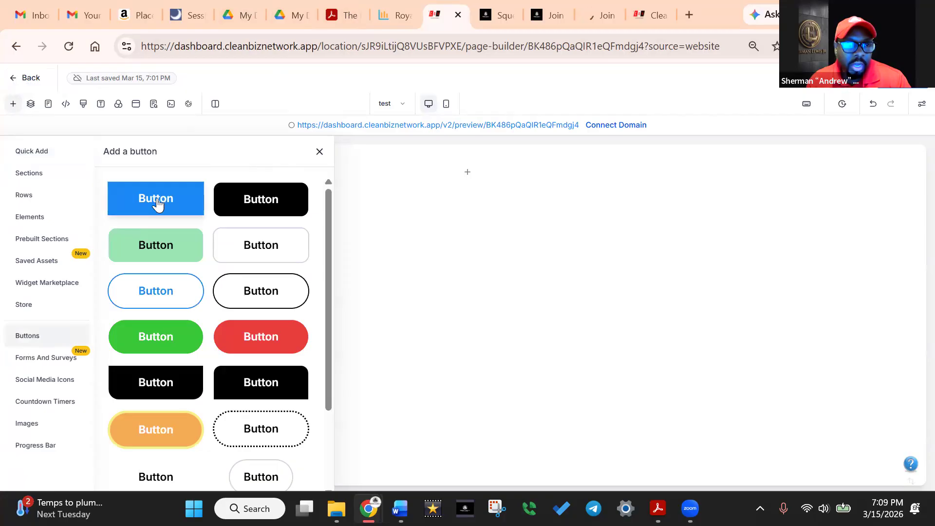
{"action": "left_click_drag", "start_coordinate": [157, 204], "coordinate": [160, 205]}
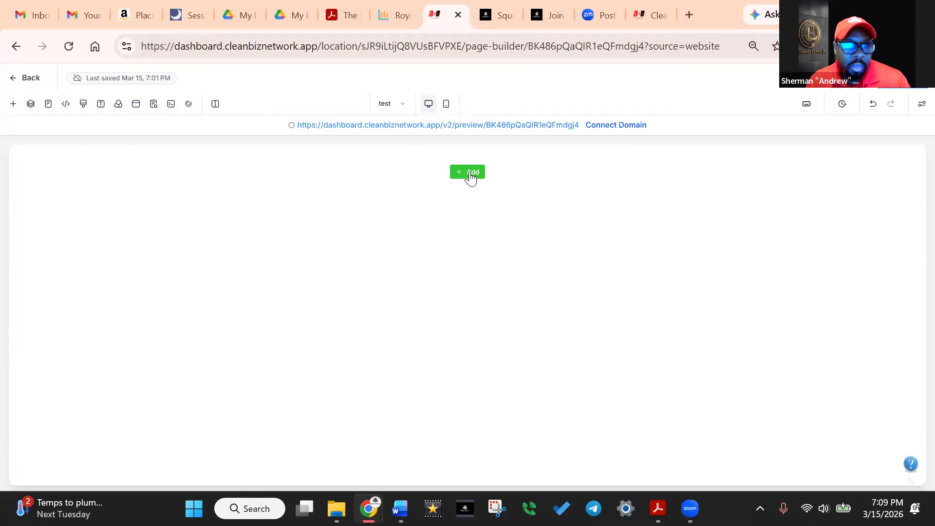
{"action": "left_click", "coordinate": [14, 103]}
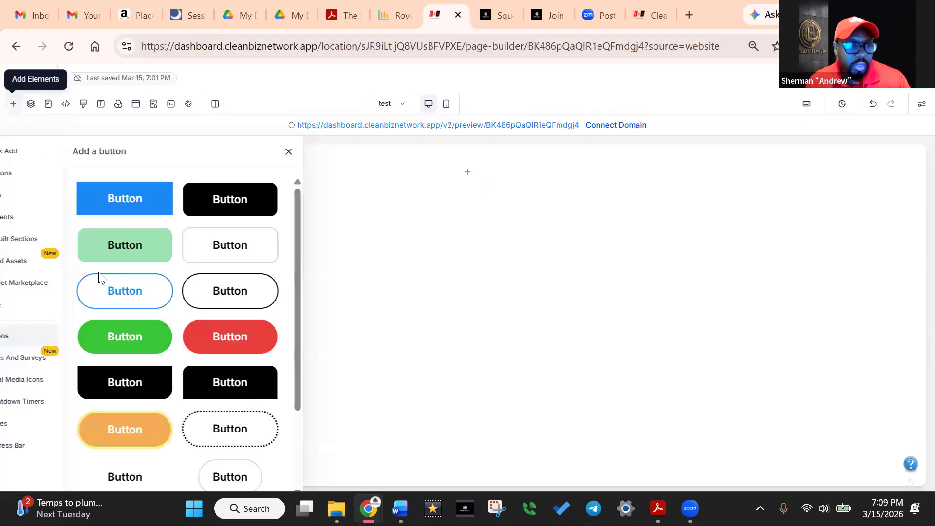
{"action": "left_click_drag", "start_coordinate": [142, 200], "coordinate": [456, 190]}
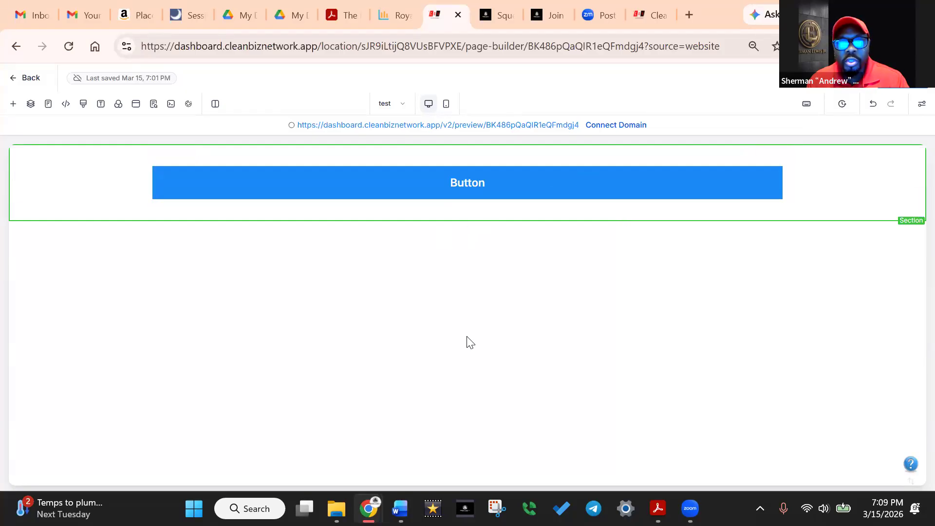
Set the new button's link action to Website URL
{"action": "left_click", "coordinate": [487, 190]}
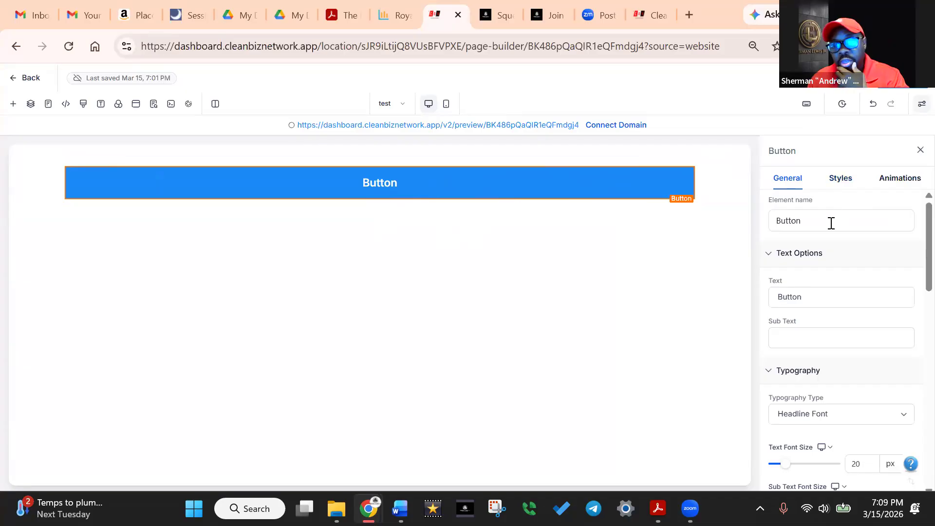
{"action": "scroll", "coordinate": [833, 250], "scroll_direction": "down", "scroll_amount": 2}
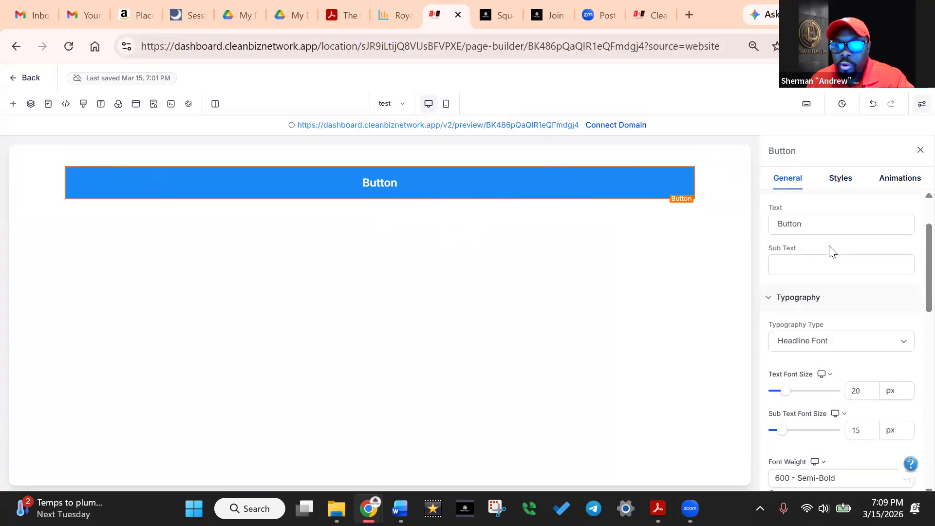
{"action": "scroll", "coordinate": [830, 246], "scroll_direction": "down", "scroll_amount": 8}
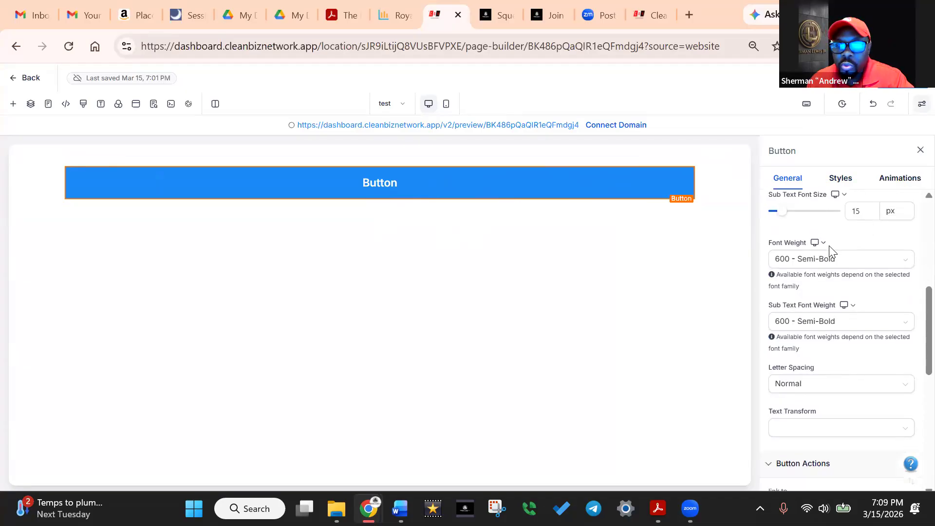
{"action": "scroll", "coordinate": [832, 249], "scroll_direction": "down", "scroll_amount": 1}
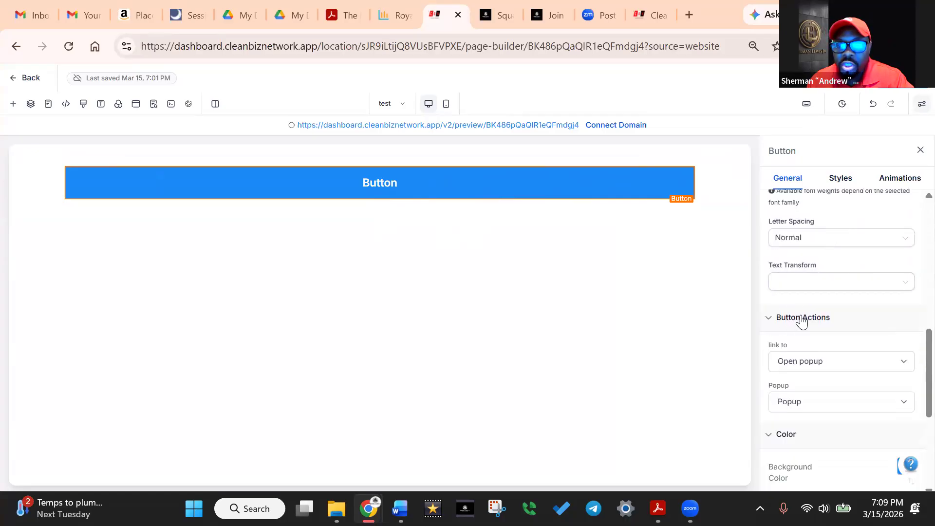
{"action": "left_click", "coordinate": [822, 366]}
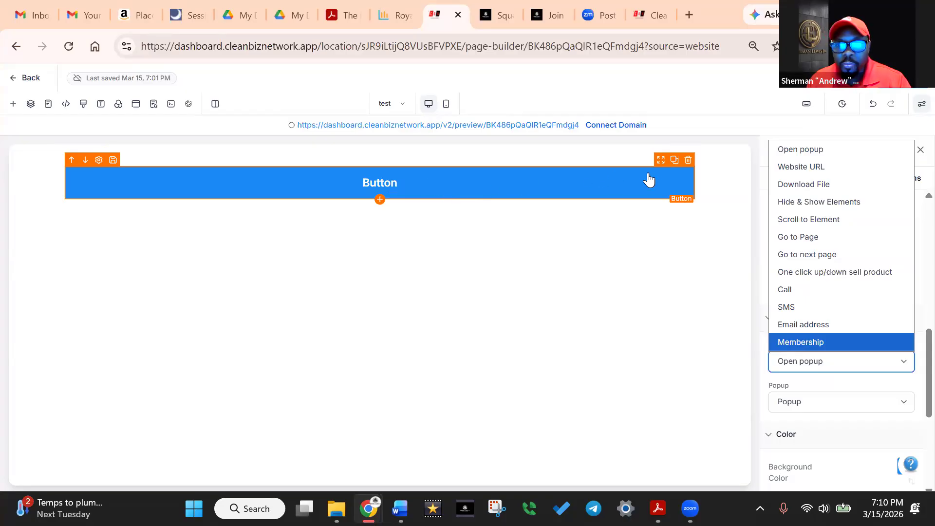
{"action": "left_click", "coordinate": [791, 168]}
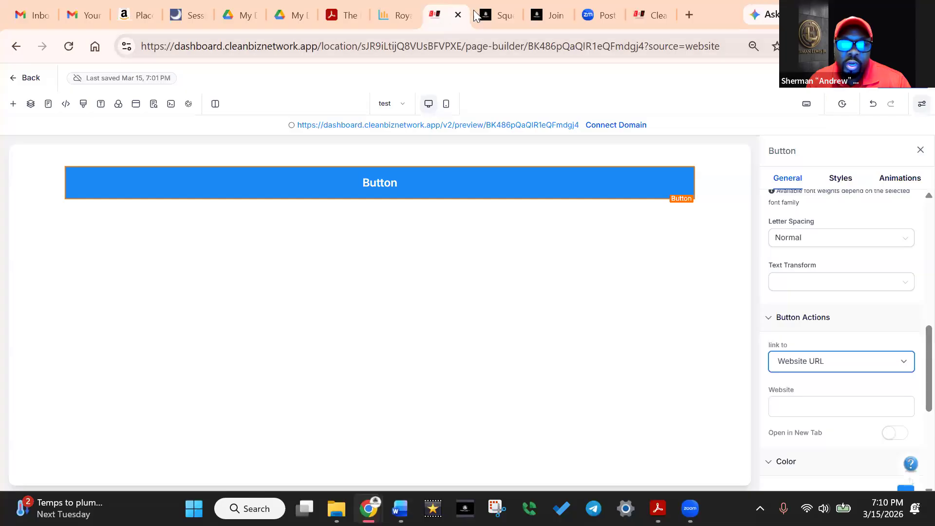
Copy the share link of the 2-NEW VENDOR APPLICATION(JOIN OUR TEAM) form in the form builder
{"action": "left_click", "coordinate": [634, 12]}
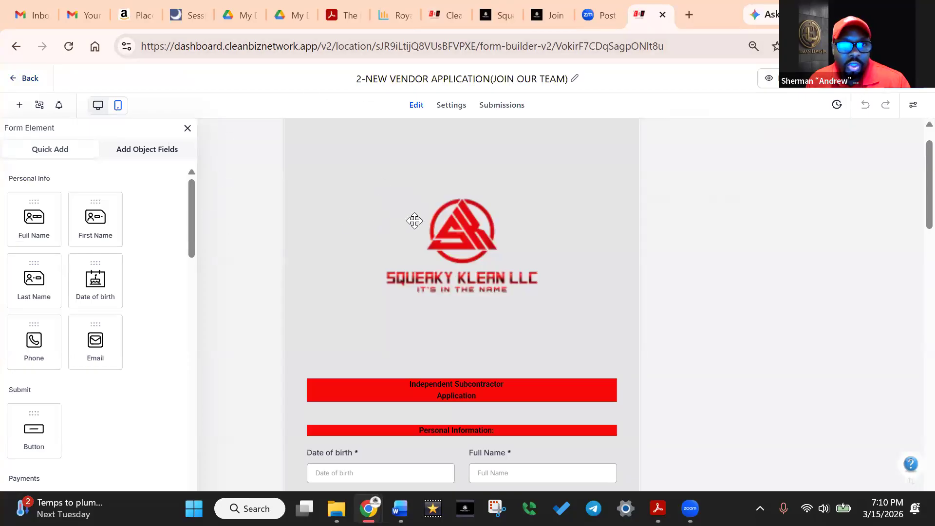
{"action": "scroll", "coordinate": [367, 273], "scroll_direction": "down", "scroll_amount": 3}
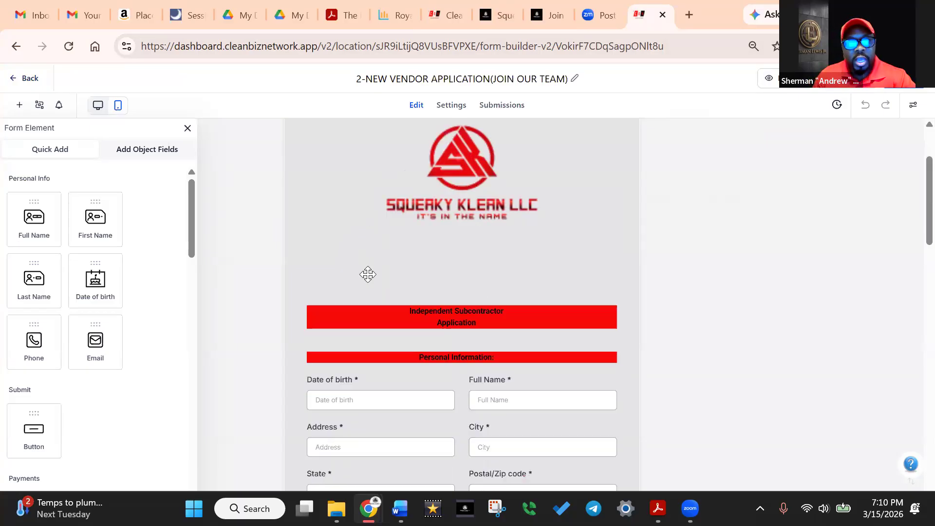
{"action": "scroll", "coordinate": [413, 269], "scroll_direction": "down", "scroll_amount": 5}
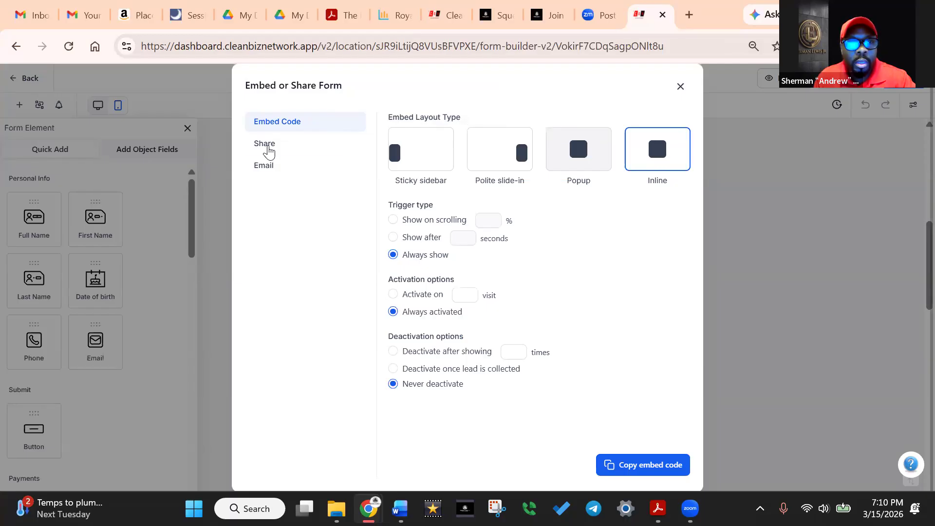
{"action": "left_click", "coordinate": [269, 152]}
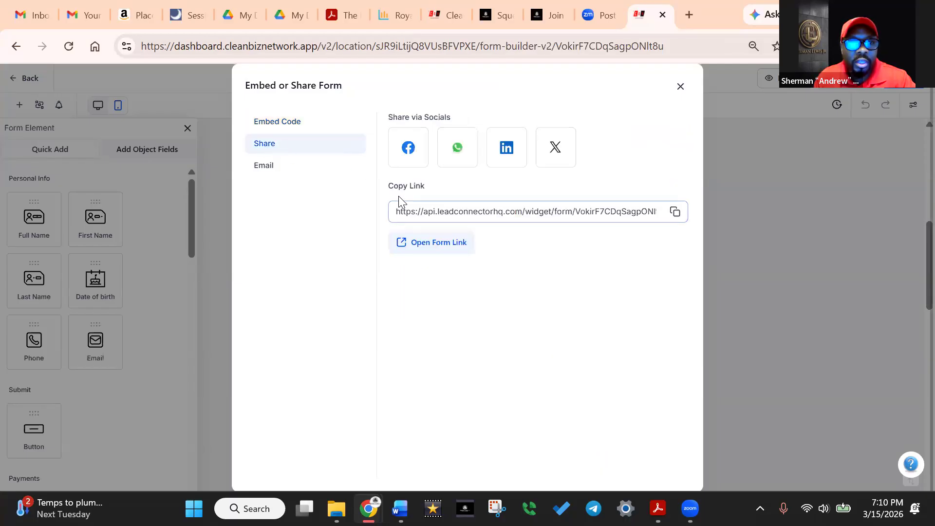
{"action": "left_click", "coordinate": [675, 213]}
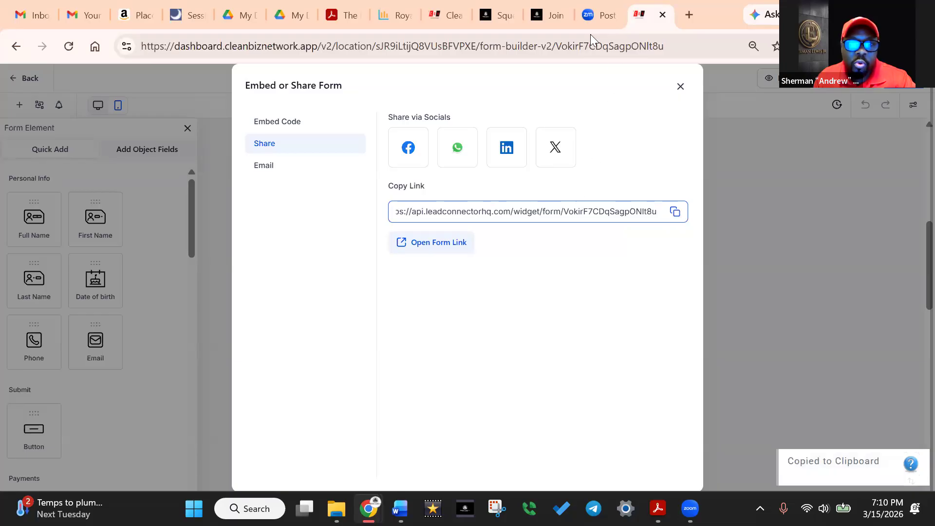
Paste the copied form link as the button's website address on the test page and save the page
{"action": "left_click", "coordinate": [443, 15]}
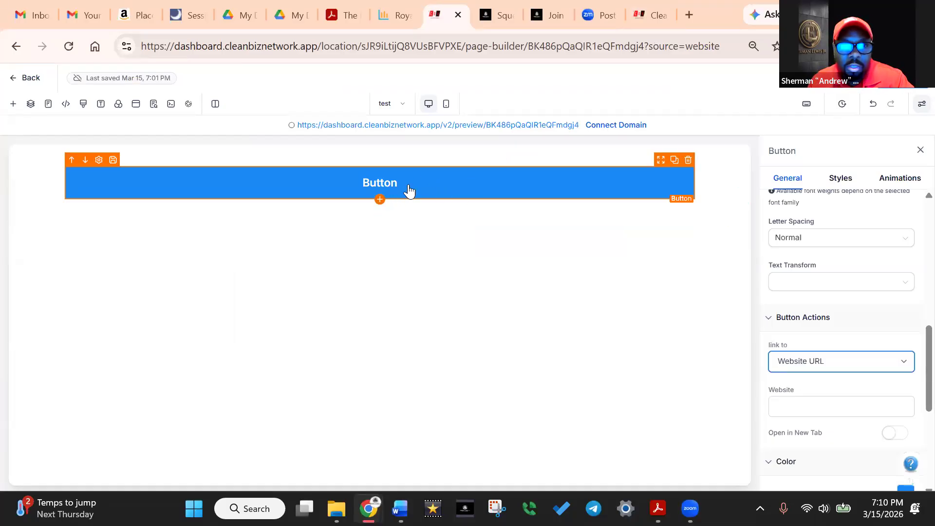
{"action": "right_click", "coordinate": [782, 411]}
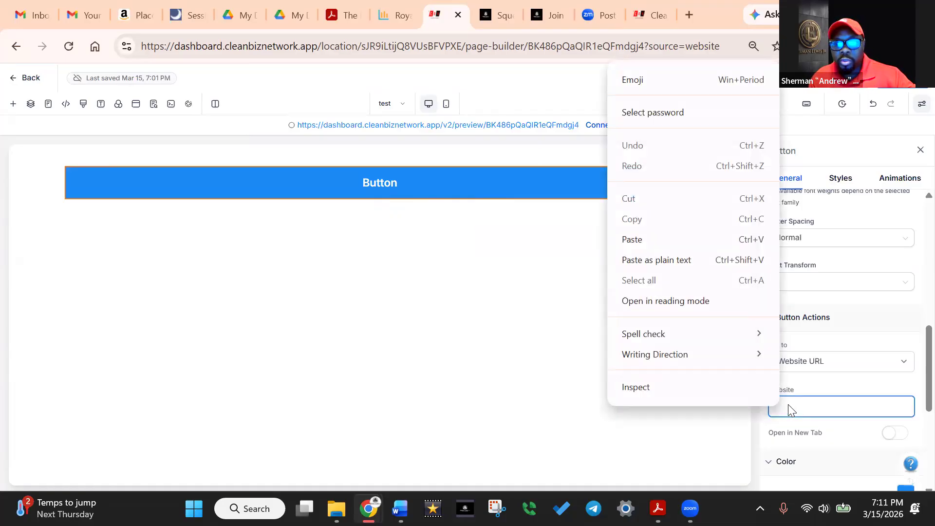
{"action": "left_click", "coordinate": [789, 407]}
{"action": "right_click", "coordinate": [789, 407]}
{"action": "left_click", "coordinate": [796, 414]}
{"action": "right_click", "coordinate": [797, 413]}
{"action": "right_click", "coordinate": [813, 411]}
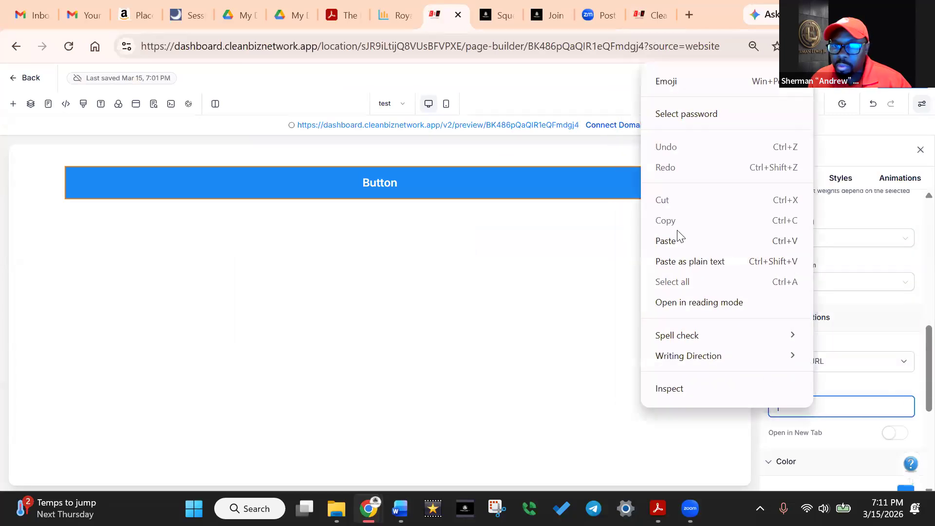
{"action": "left_click", "coordinate": [684, 246]}
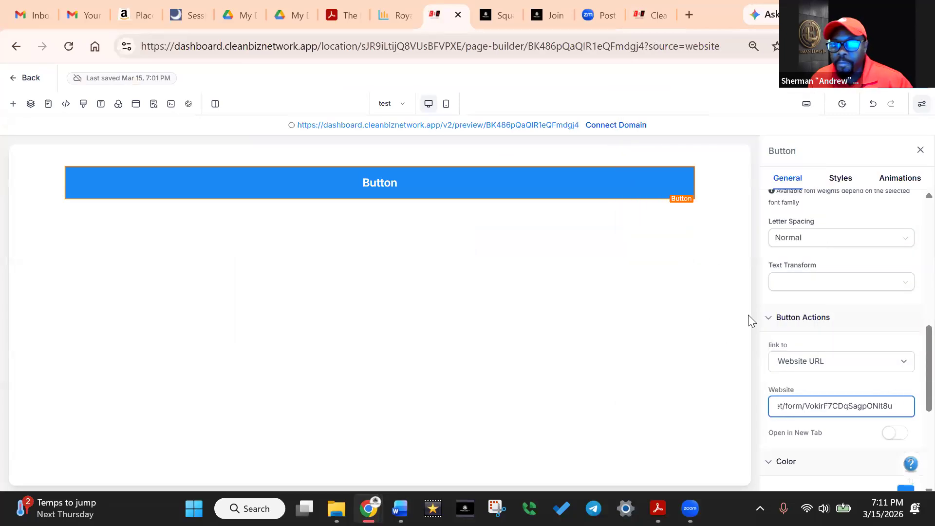
{"action": "scroll", "coordinate": [821, 299], "scroll_direction": "down", "scroll_amount": 3}
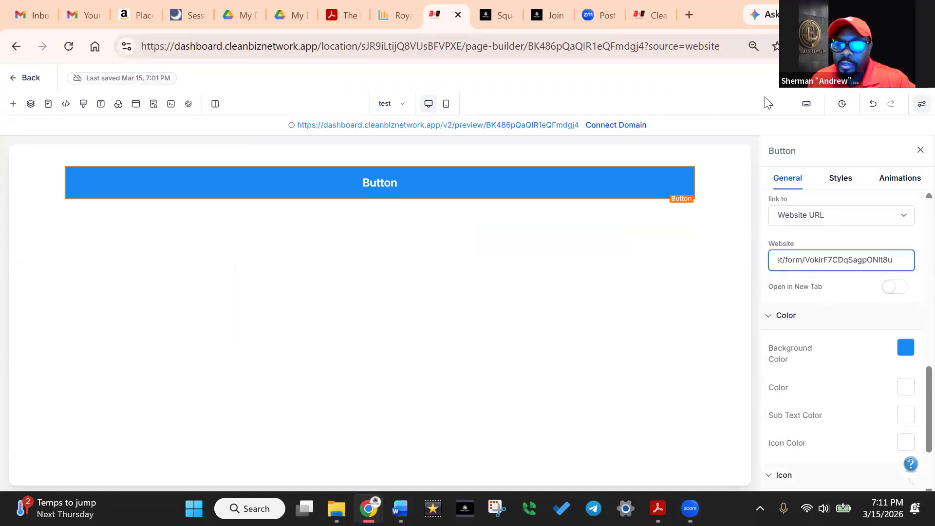
{"action": "left_click", "coordinate": [855, 78]}
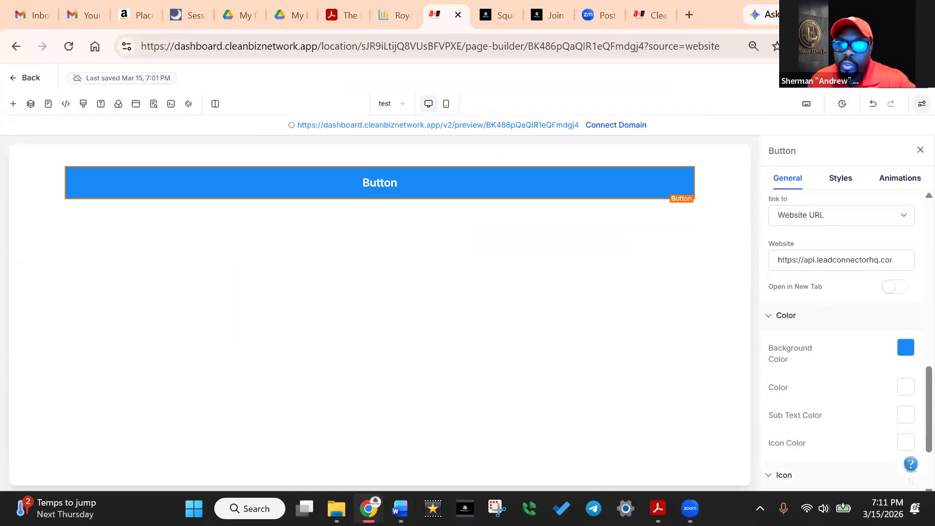
{"action": "left_click", "coordinate": [153, 103]}
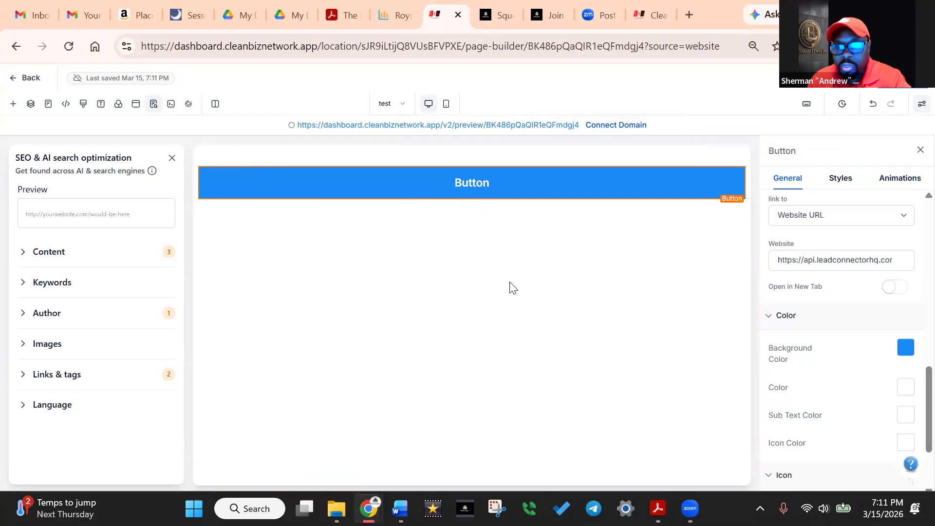
{"action": "left_click", "coordinate": [919, 152]}
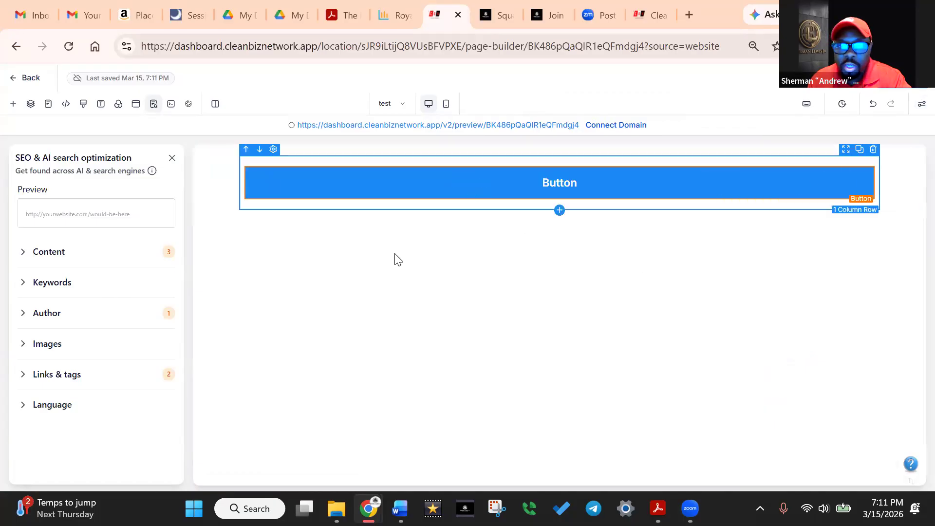
{"action": "left_click", "coordinate": [171, 161]}
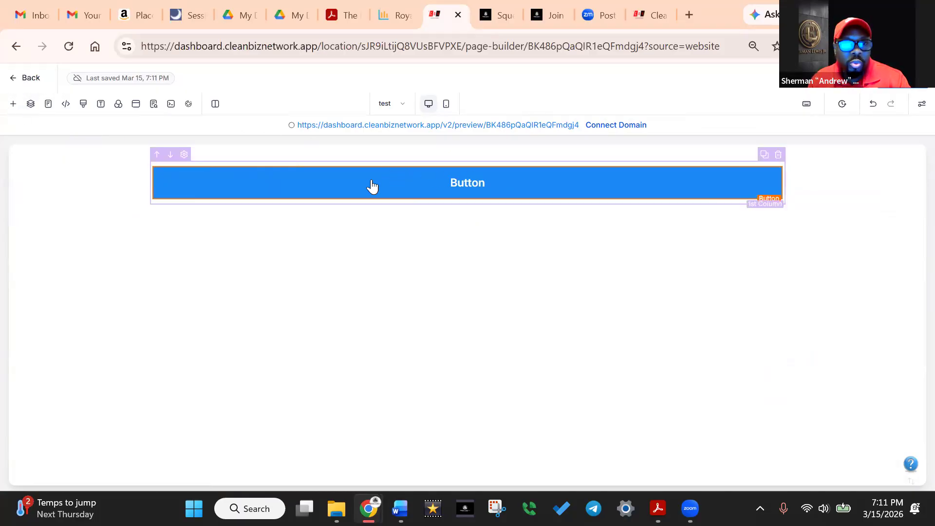
Add a Form element in its own section below the button on the test page
{"action": "left_click", "coordinate": [14, 107]}
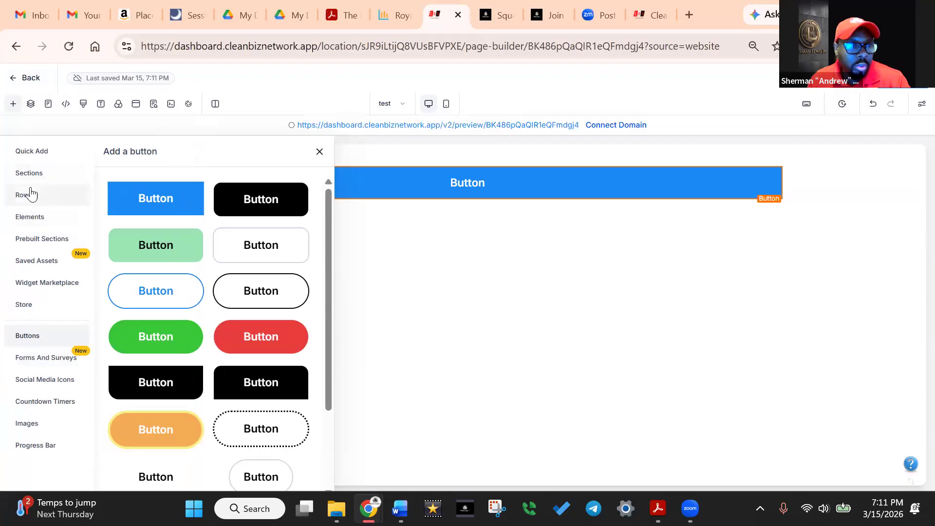
{"action": "left_click", "coordinate": [31, 216]}
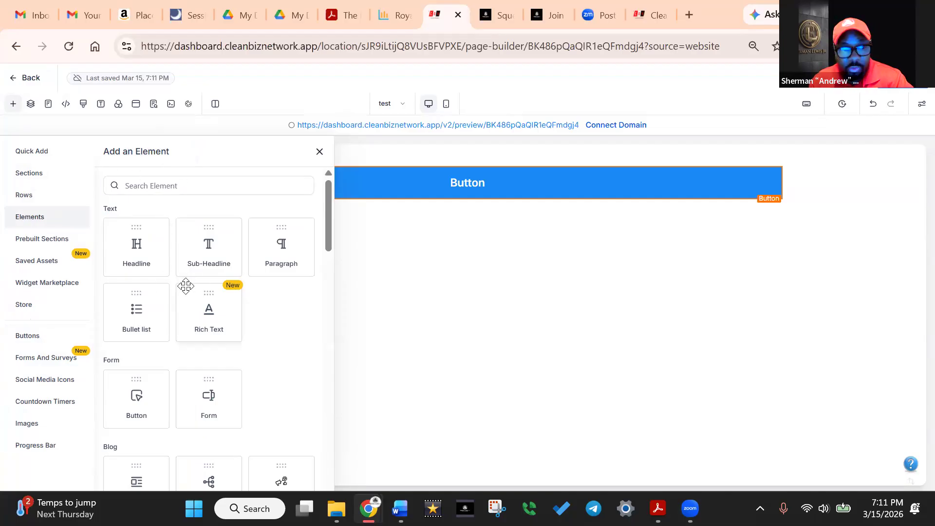
{"action": "scroll", "coordinate": [186, 286], "scroll_direction": "down", "scroll_amount": 3}
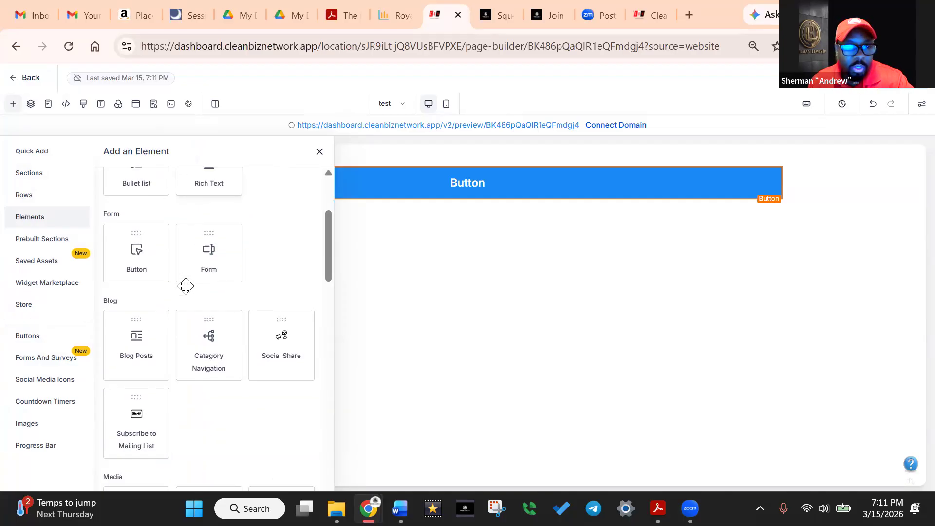
{"action": "scroll", "coordinate": [186, 286], "scroll_direction": "down", "scroll_amount": 6}
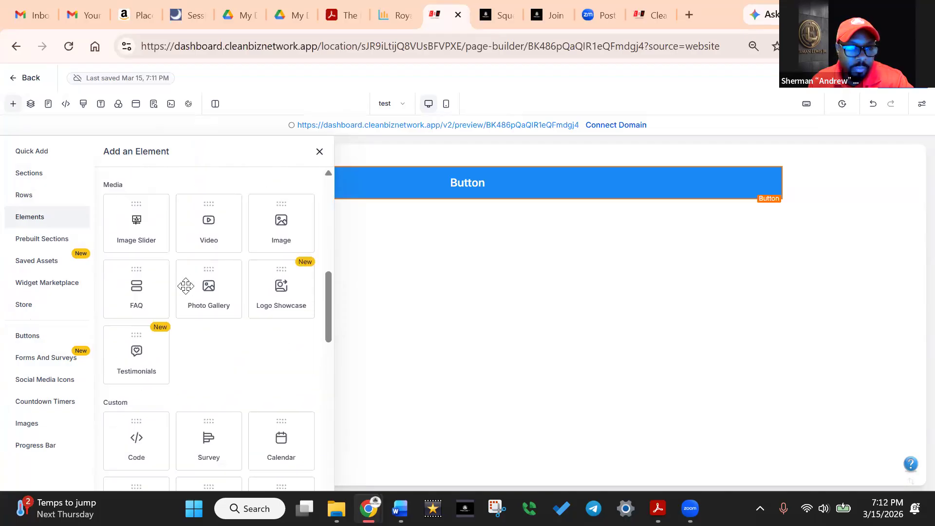
{"action": "scroll", "coordinate": [186, 286], "scroll_direction": "down", "scroll_amount": 4}
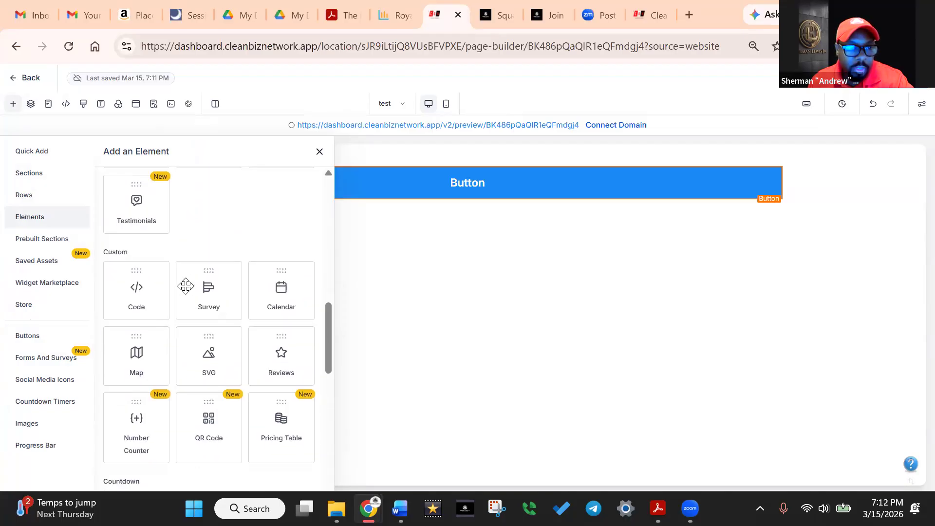
{"action": "scroll", "coordinate": [186, 286], "scroll_direction": "down", "scroll_amount": 6}
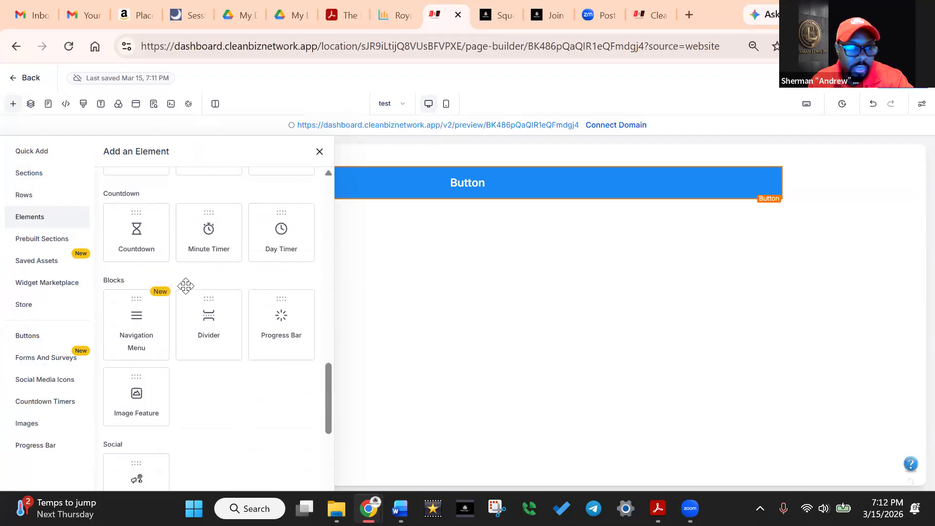
{"action": "scroll", "coordinate": [185, 286], "scroll_direction": "down", "scroll_amount": 4}
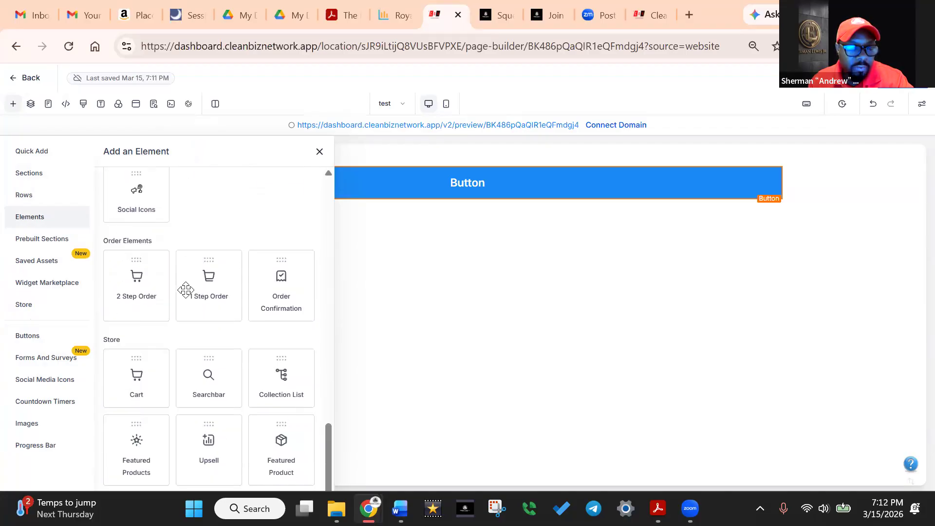
{"action": "scroll", "coordinate": [186, 290], "scroll_direction": "up", "scroll_amount": 9}
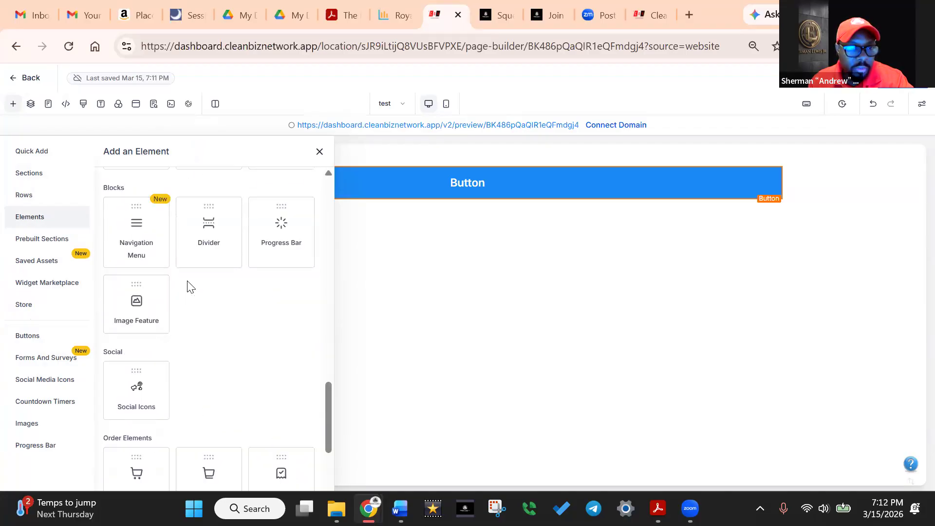
{"action": "scroll", "coordinate": [188, 279], "scroll_direction": "up", "scroll_amount": 3}
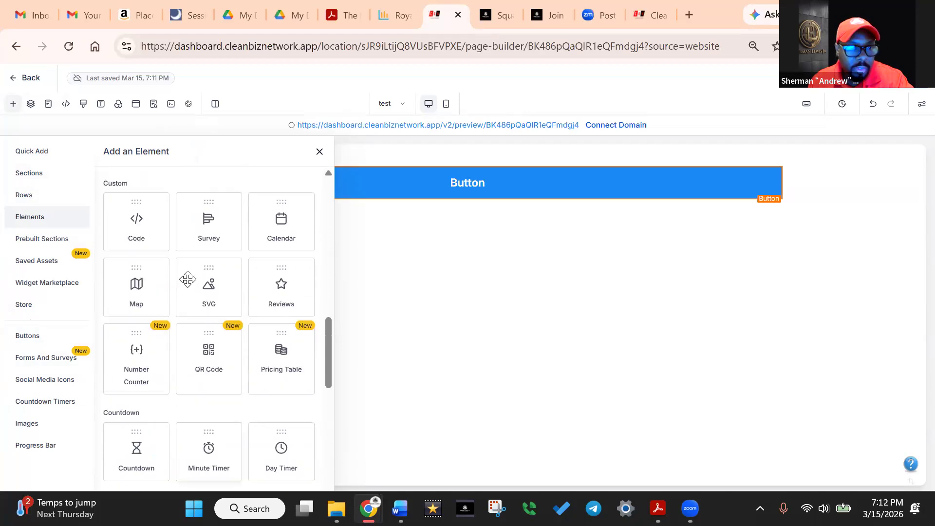
{"action": "scroll", "coordinate": [187, 280], "scroll_direction": "up", "scroll_amount": 6}
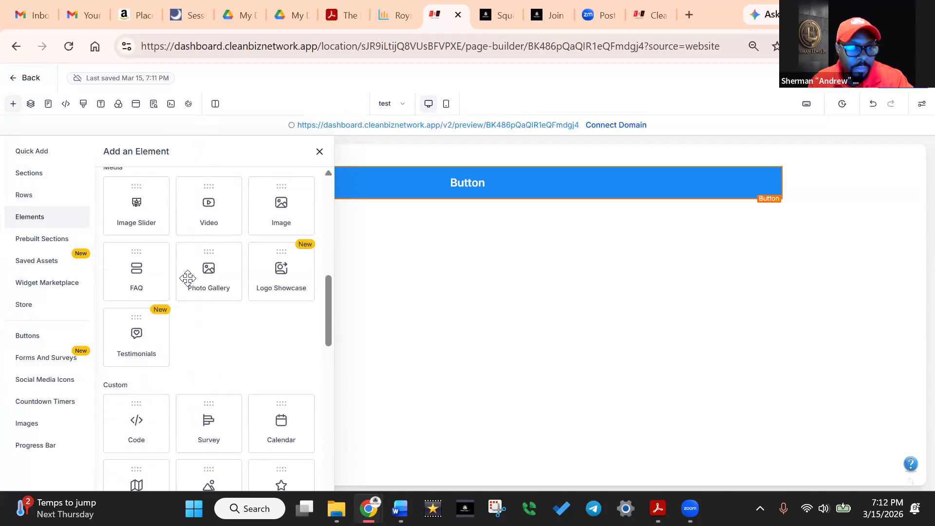
{"action": "scroll", "coordinate": [188, 281], "scroll_direction": "up", "scroll_amount": 5}
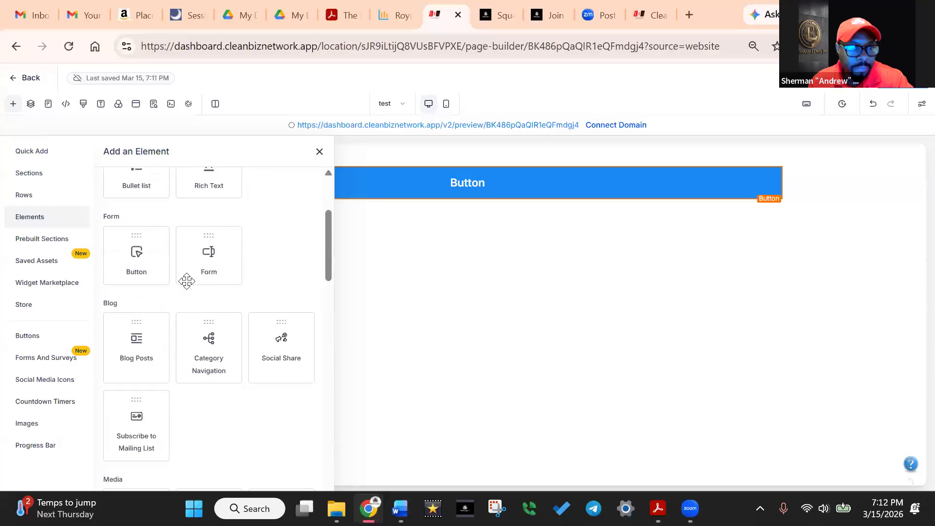
{"action": "scroll", "coordinate": [171, 331], "scroll_direction": "up", "scroll_amount": 2}
{"action": "scroll", "coordinate": [171, 330], "scroll_direction": "up", "scroll_amount": 2}
{"action": "scroll", "coordinate": [171, 330], "scroll_direction": "down", "scroll_amount": 4}
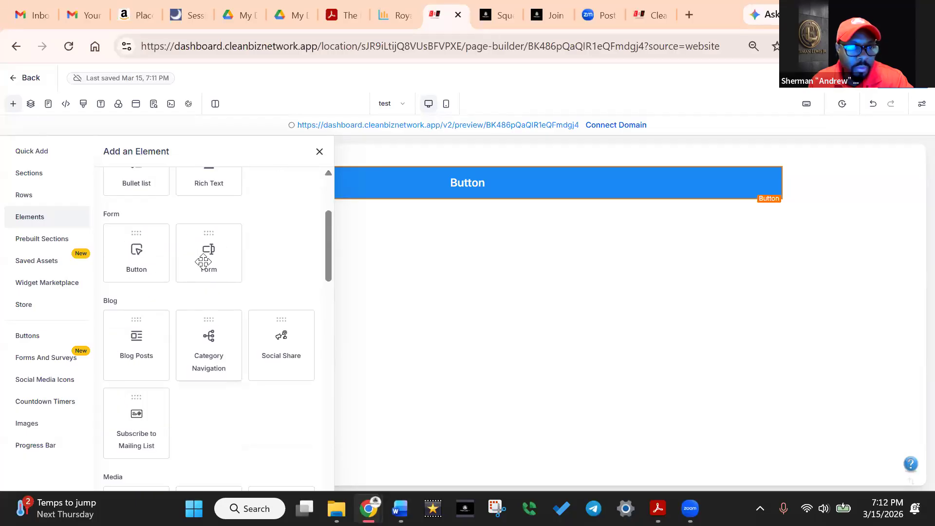
{"action": "left_click_drag", "start_coordinate": [204, 261], "coordinate": [406, 306]}
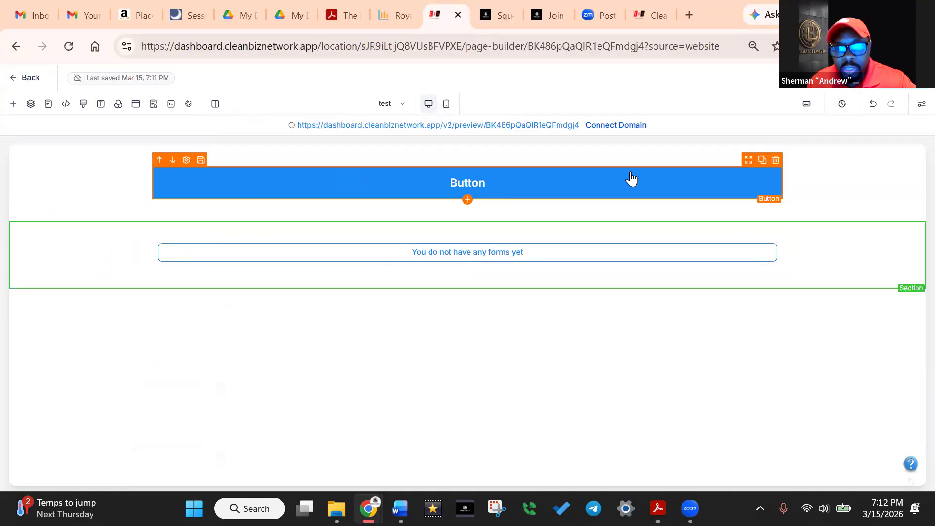
Search the available forms for "join" and assign 2-NEW VENDOR APPLICATION(JOIN OUR TEAM) to the new form element
{"action": "left_click", "coordinate": [435, 263]}
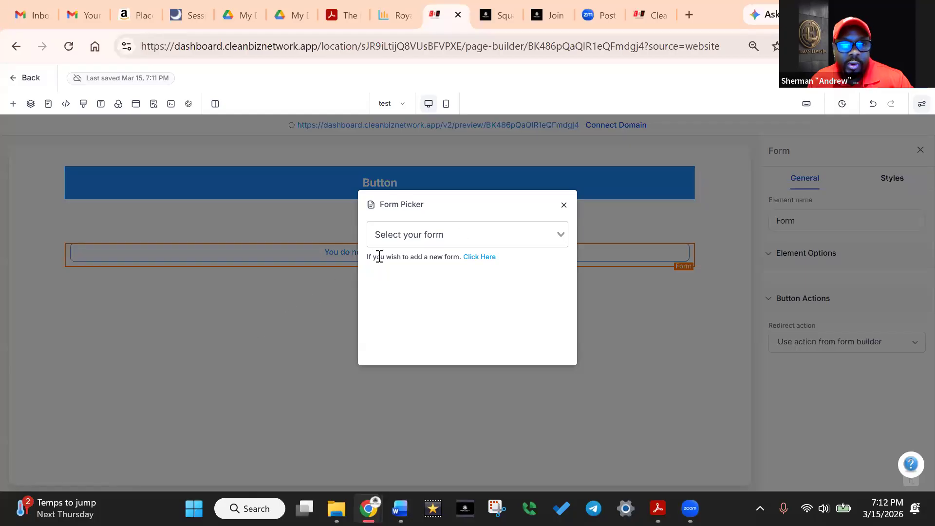
{"action": "left_click", "coordinate": [397, 238]}
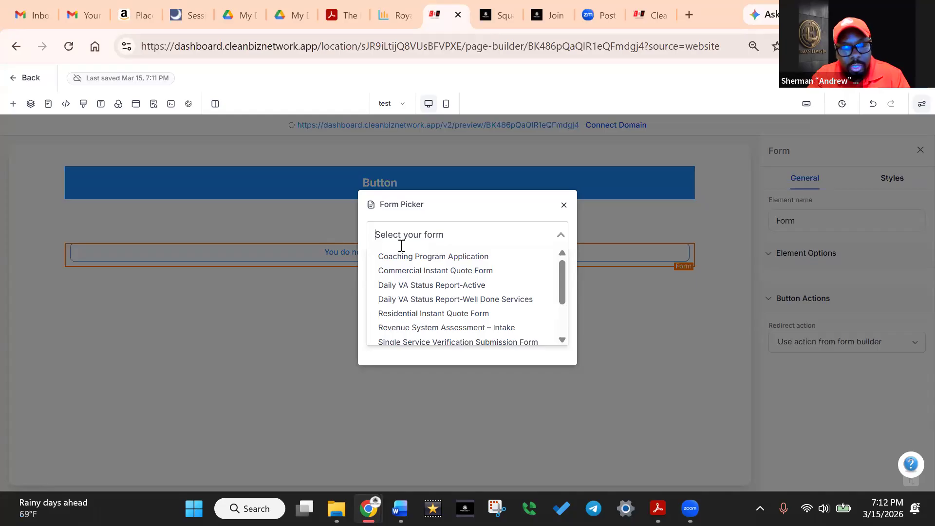
{"action": "type", "text": "join"}
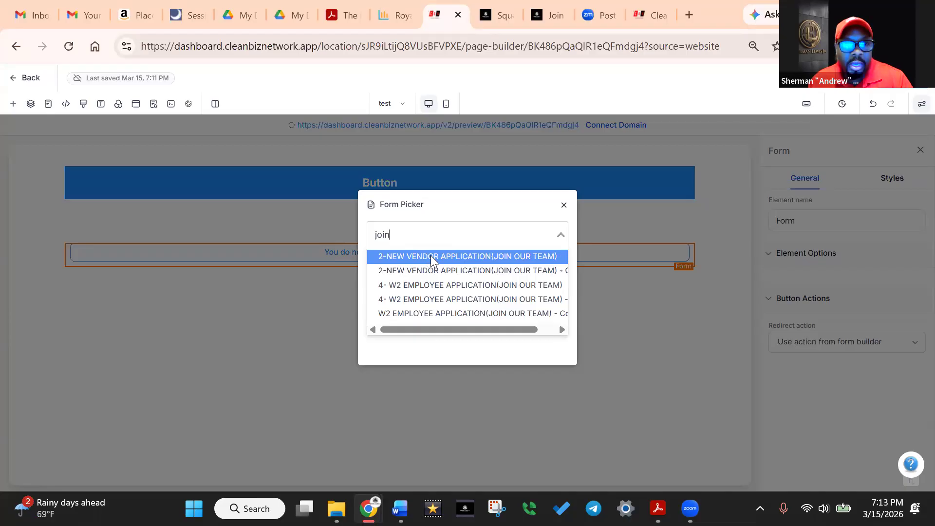
{"action": "left_click", "coordinate": [431, 257]}
Review the embedded vendor application form from its logo to the signature field in the page editor
{"action": "scroll", "coordinate": [452, 352], "scroll_direction": "down", "scroll_amount": 8}
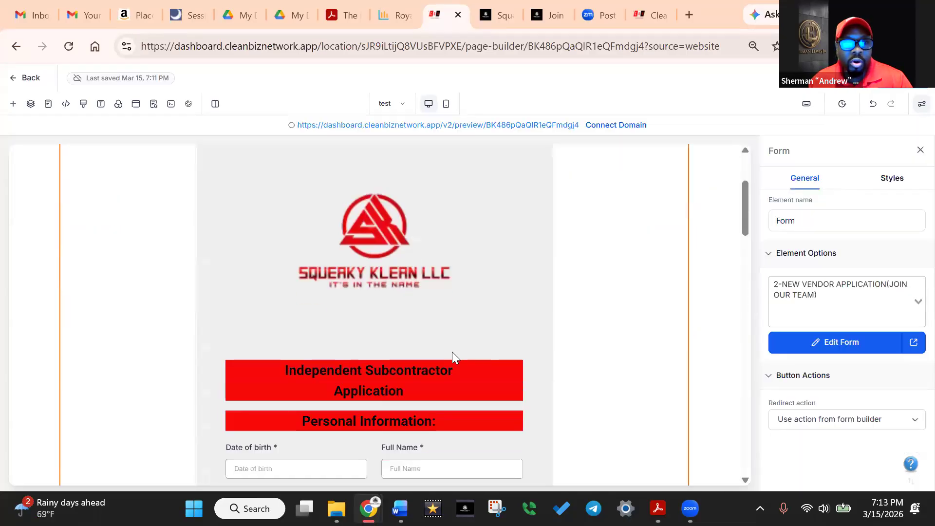
{"action": "scroll", "coordinate": [452, 352], "scroll_direction": "down", "scroll_amount": 10}
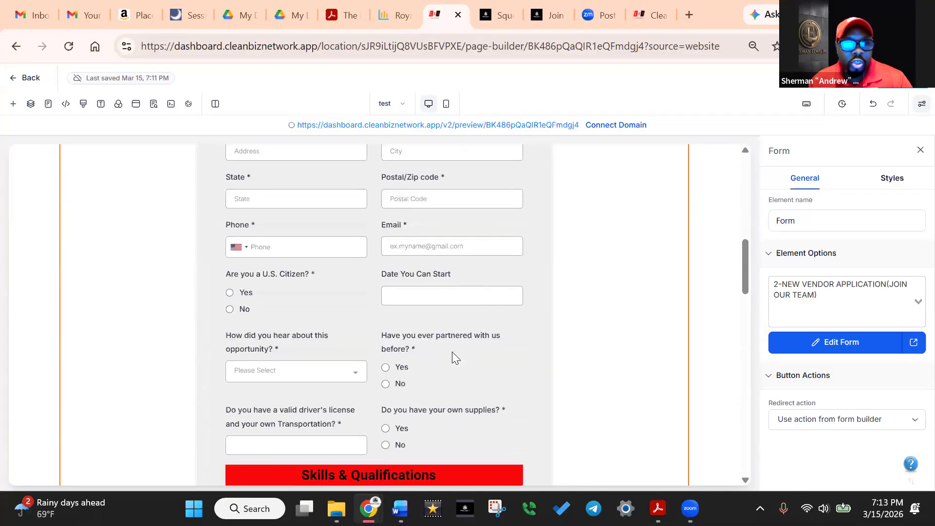
{"action": "scroll", "coordinate": [452, 354], "scroll_direction": "down", "scroll_amount": 7}
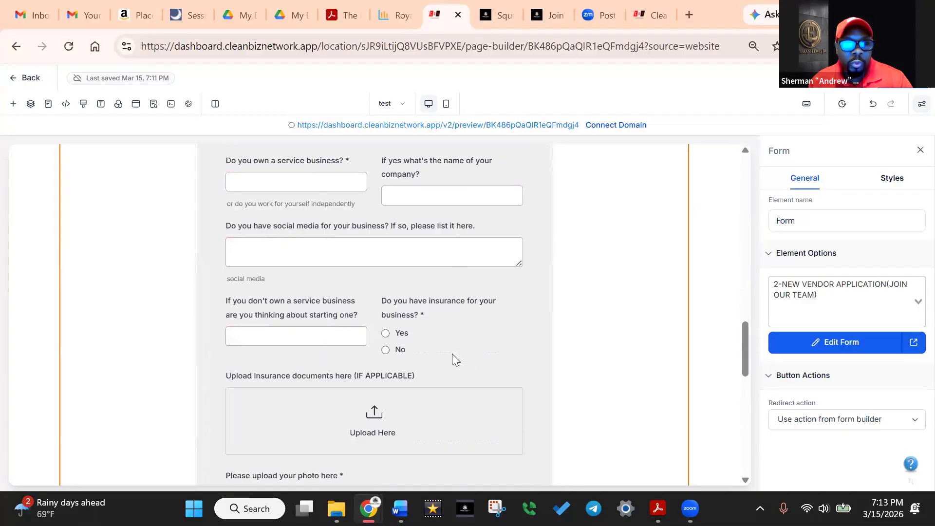
{"action": "scroll", "coordinate": [453, 355], "scroll_direction": "down", "scroll_amount": 4}
{"action": "scroll", "coordinate": [452, 358], "scroll_direction": "up", "scroll_amount": 4}
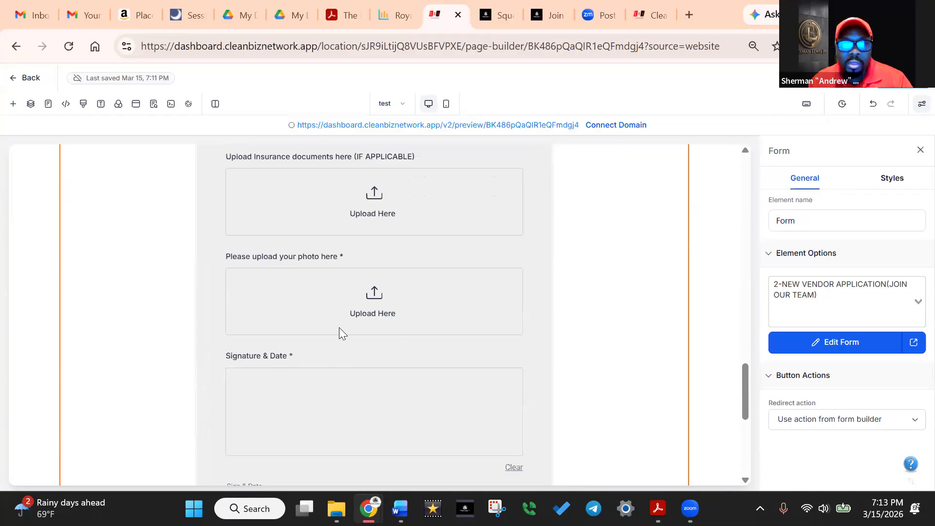
{"action": "scroll", "coordinate": [379, 312], "scroll_direction": "up", "scroll_amount": 3}
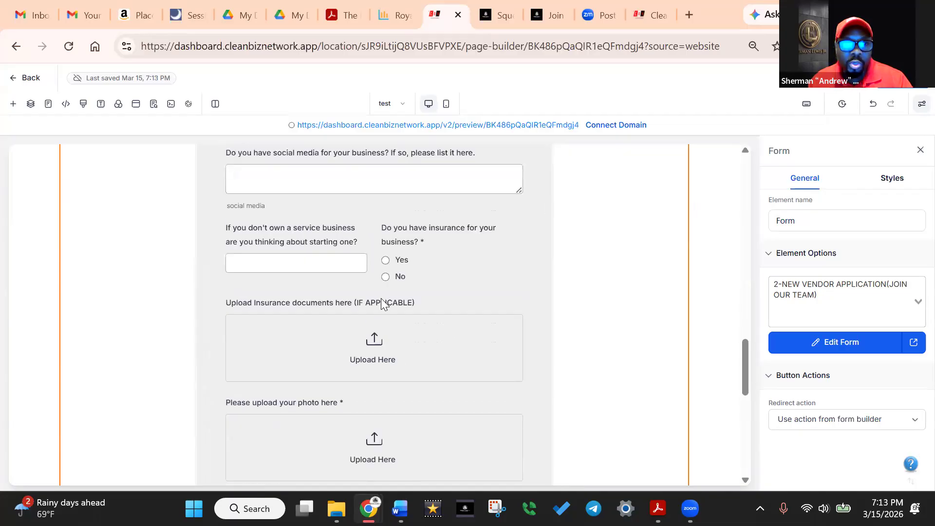
{"action": "scroll", "coordinate": [370, 293], "scroll_direction": "up", "scroll_amount": 5}
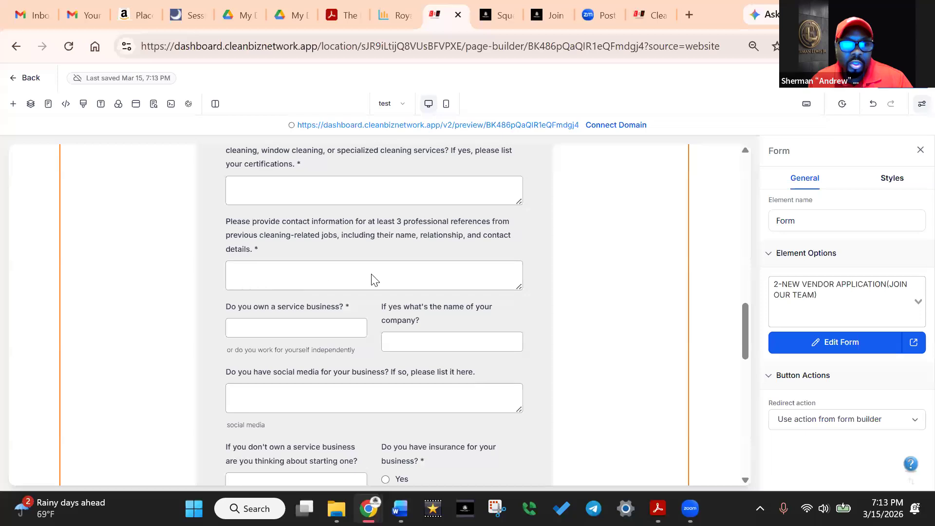
{"action": "scroll", "coordinate": [450, 284], "scroll_direction": "up", "scroll_amount": 15}
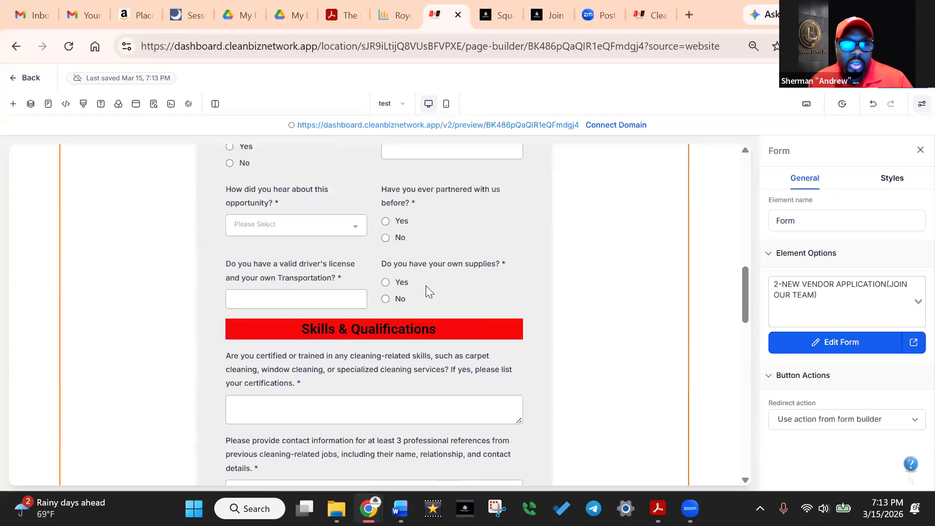
{"action": "scroll", "coordinate": [412, 264], "scroll_direction": "up", "scroll_amount": 5}
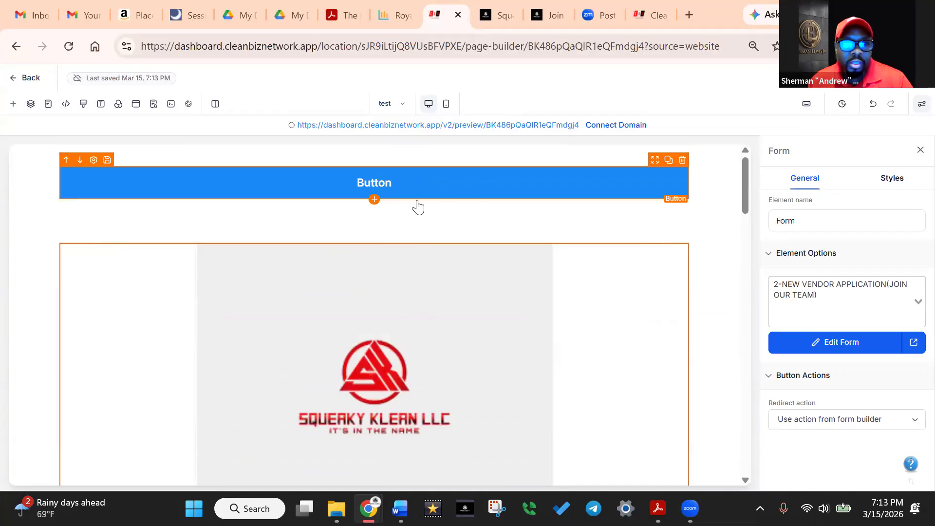
{"action": "scroll", "coordinate": [401, 366], "scroll_direction": "down", "scroll_amount": 2}
{"action": "scroll", "coordinate": [401, 369], "scroll_direction": "up", "scroll_amount": 2}
{"action": "scroll", "coordinate": [542, 294], "scroll_direction": "down", "scroll_amount": 2}
{"action": "scroll", "coordinate": [512, 203], "scroll_direction": "up", "scroll_amount": 2}
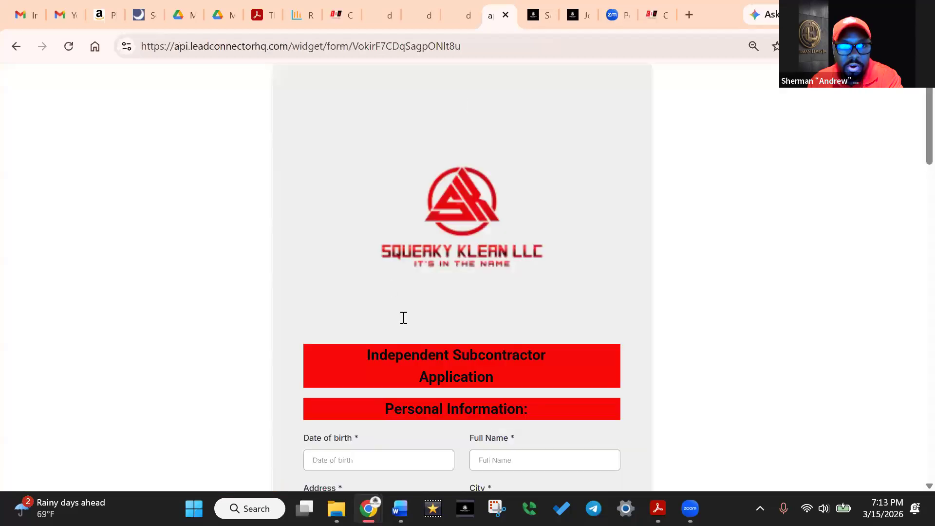
Look through the standalone application form opened from the button link and return to the page preview
{"action": "scroll", "coordinate": [407, 311], "scroll_direction": "down", "scroll_amount": 5}
{"action": "scroll", "coordinate": [408, 310], "scroll_direction": "down", "scroll_amount": 7}
{"action": "scroll", "coordinate": [408, 311], "scroll_direction": "up", "scroll_amount": 12}
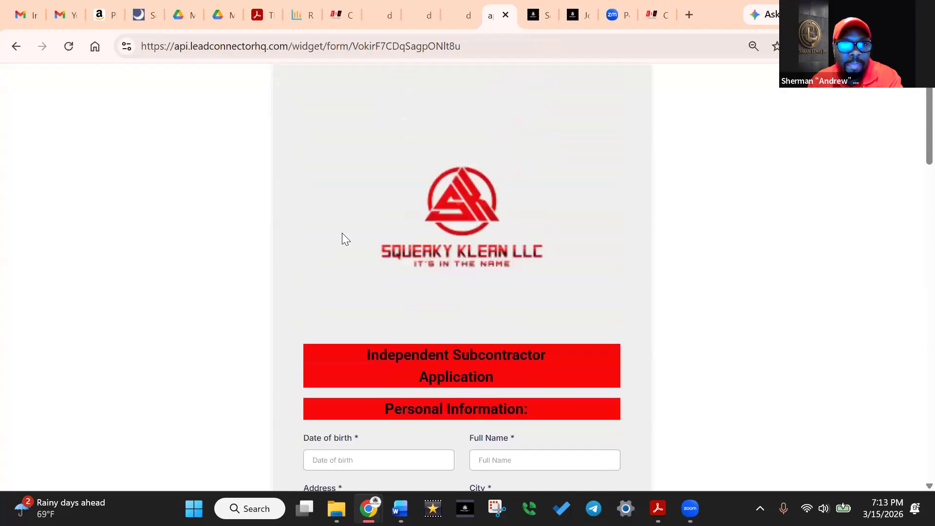
{"action": "scroll", "coordinate": [343, 236], "scroll_direction": "down", "scroll_amount": 5}
{"action": "left_click", "coordinate": [14, 47]}
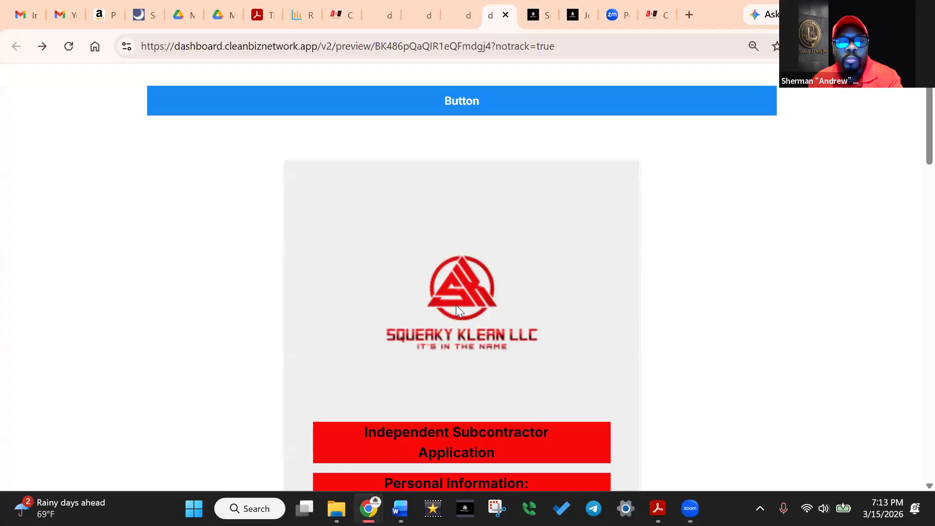
Examine the application form embedded below the button in the page preview
{"action": "scroll", "coordinate": [456, 305], "scroll_direction": "down", "scroll_amount": 3}
{"action": "scroll", "coordinate": [443, 258], "scroll_direction": "up", "scroll_amount": 3}
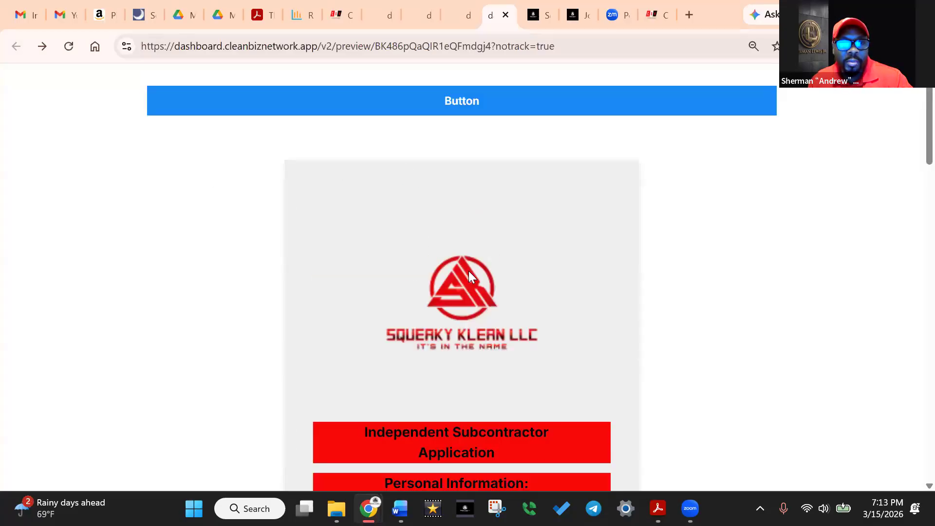
{"action": "scroll", "coordinate": [470, 276], "scroll_direction": "down", "scroll_amount": 10}
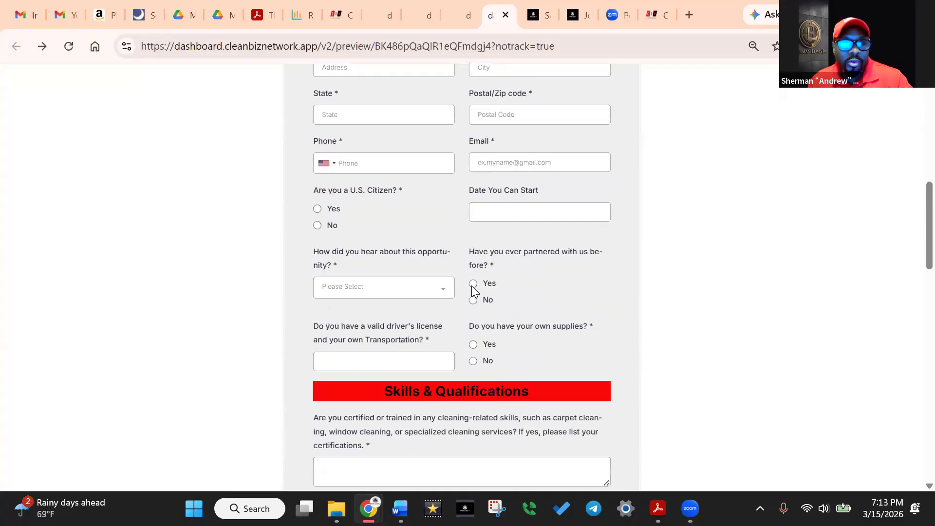
{"action": "scroll", "coordinate": [472, 285], "scroll_direction": "down", "scroll_amount": 8}
{"action": "scroll", "coordinate": [472, 285], "scroll_direction": "up", "scroll_amount": 5}
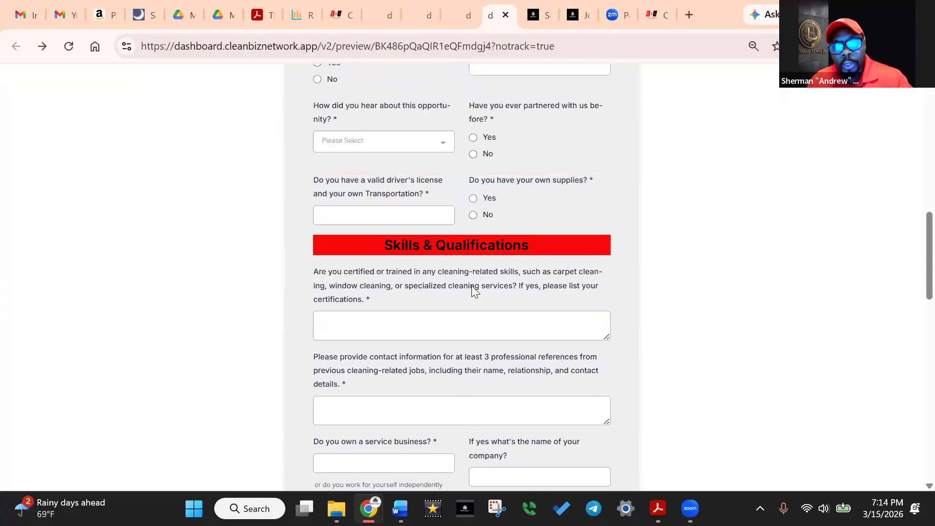
{"action": "scroll", "coordinate": [472, 289], "scroll_direction": "up", "scroll_amount": 13}
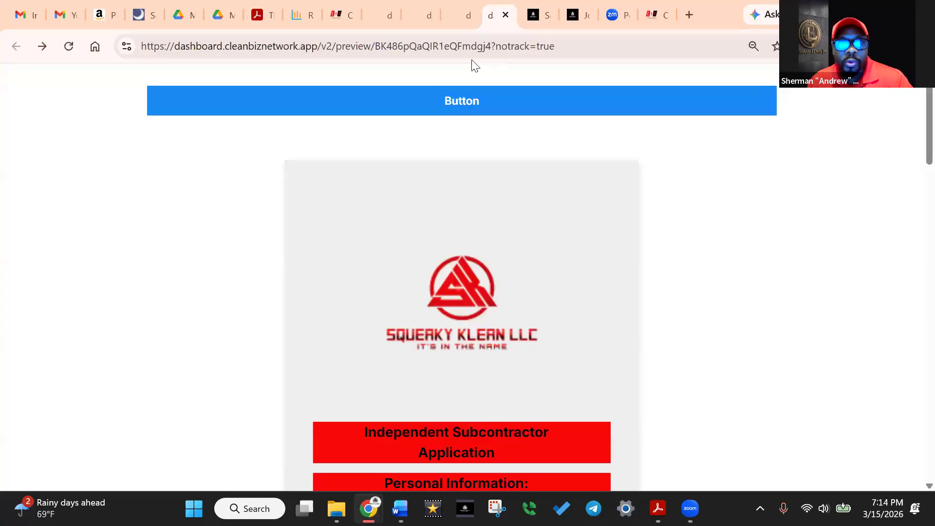